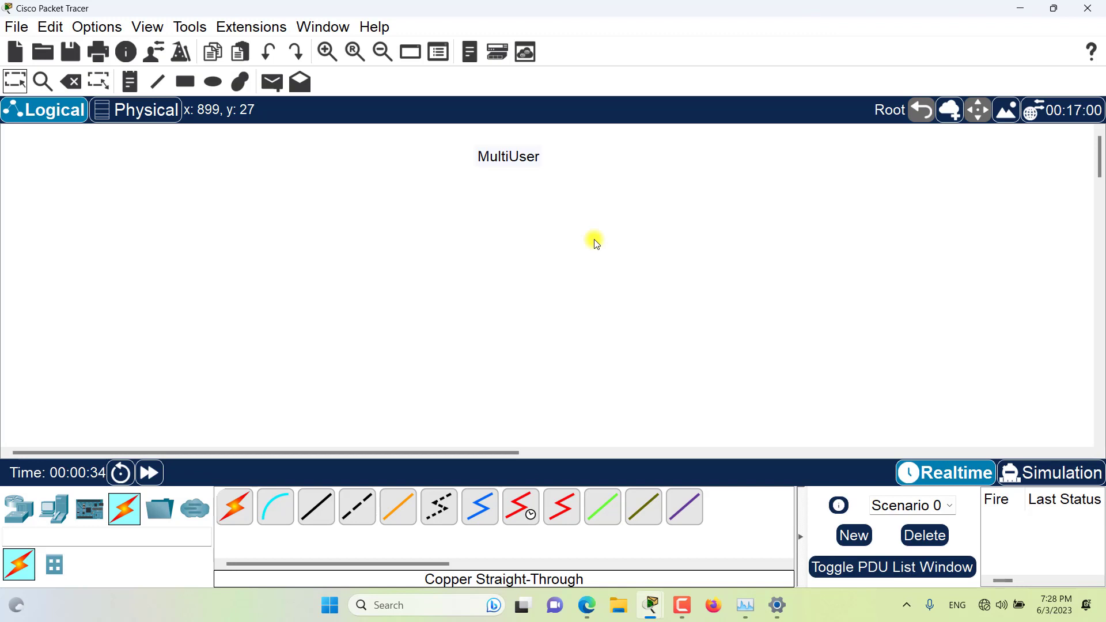
# Step: Add a Multiuser Connection cloud to the workspace and position it below and to the left of the MultiUser title
pyautogui.moveTo(495, 159); pyautogui.dragTo(509, 161)
pyautogui.hotkey('ctrl', 'z')
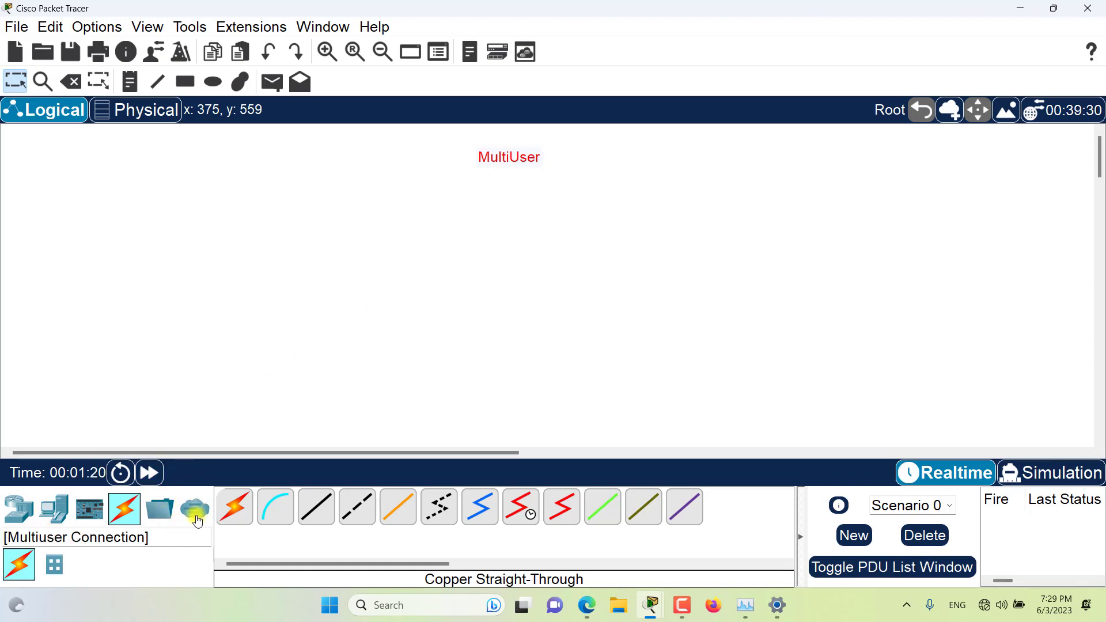
pyautogui.moveTo(197, 522); pyautogui.dragTo(435, 248)
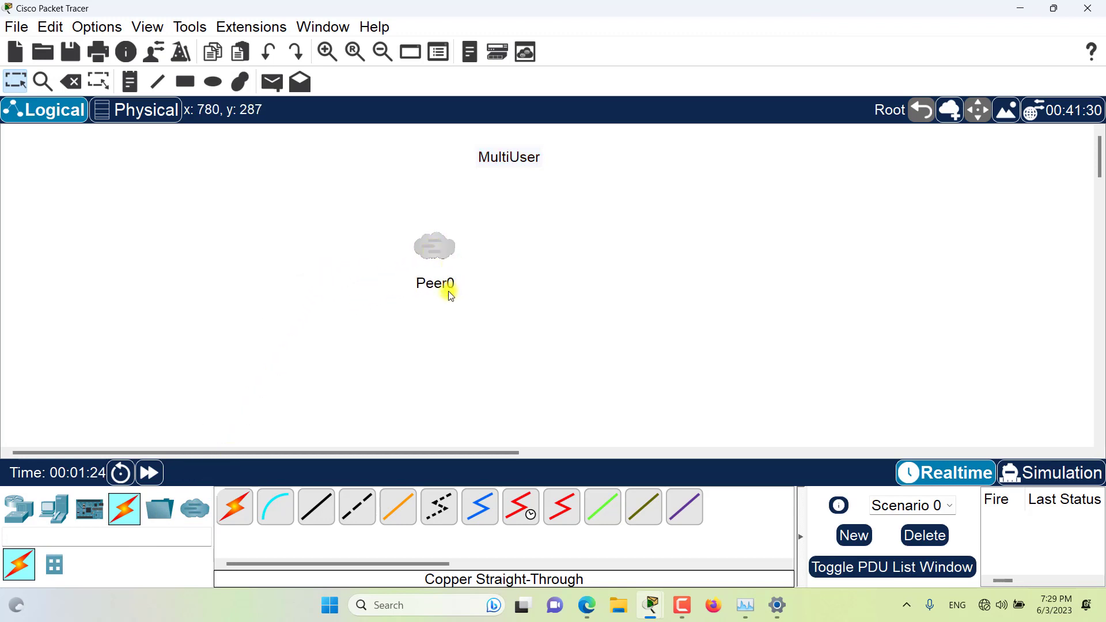
pyautogui.moveTo(436, 290)
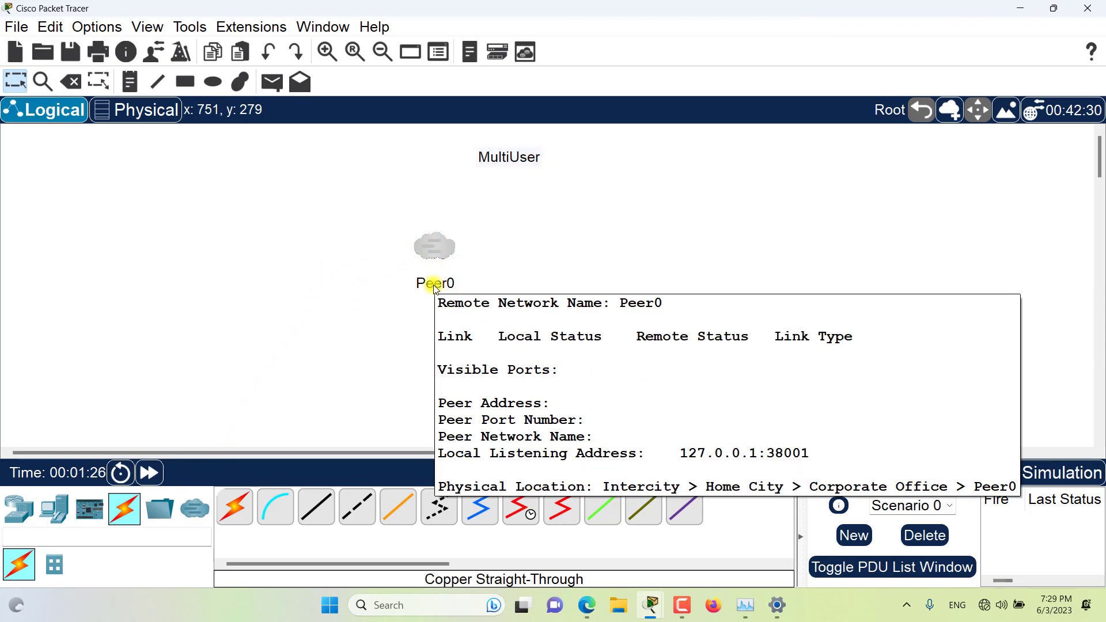
pyautogui.moveTo(436, 248); pyautogui.dragTo(383, 215)
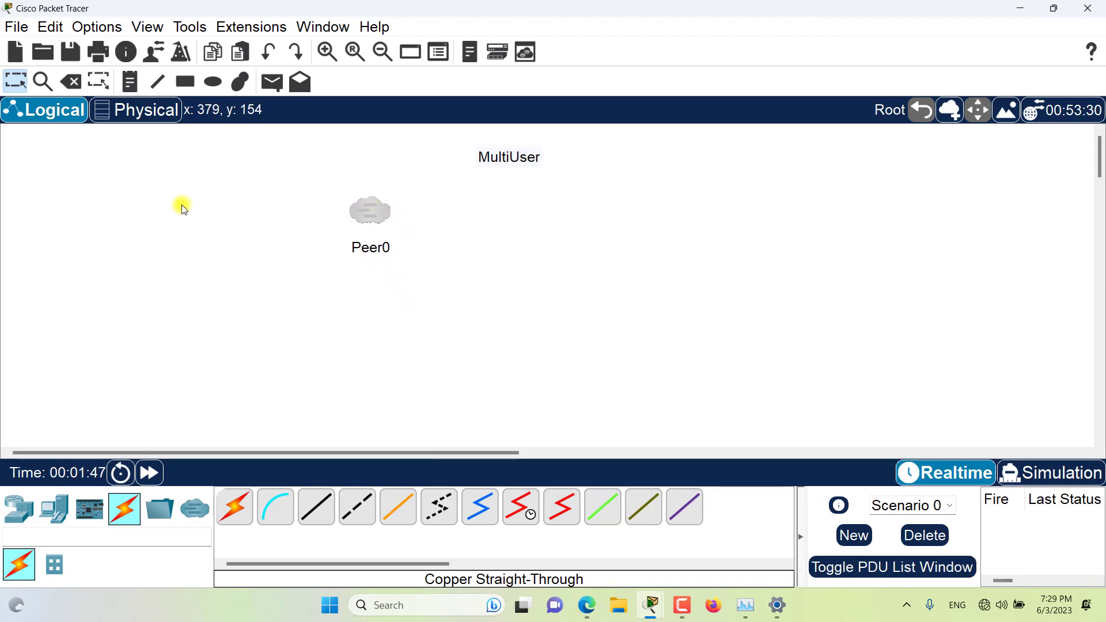
# Step: Place the notes "Instance A" and "INCOMING" beside the Peer0 cloud, with Instance A directly above INCOMING
pyautogui.click(130, 82)
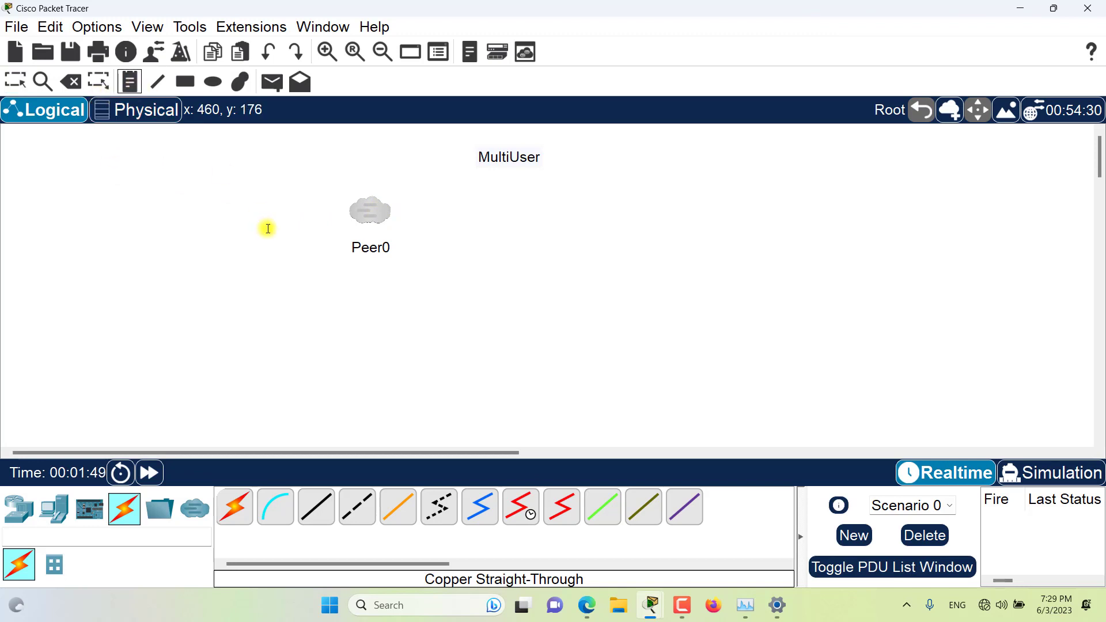
pyautogui.click(240, 202)
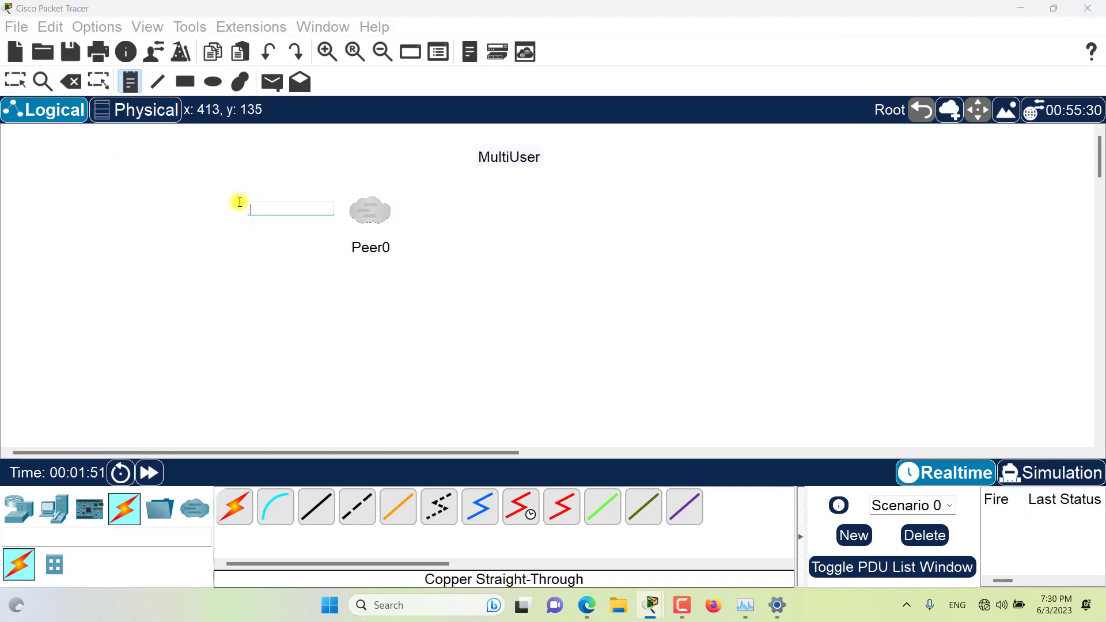
pyautogui.write('INCOMING')
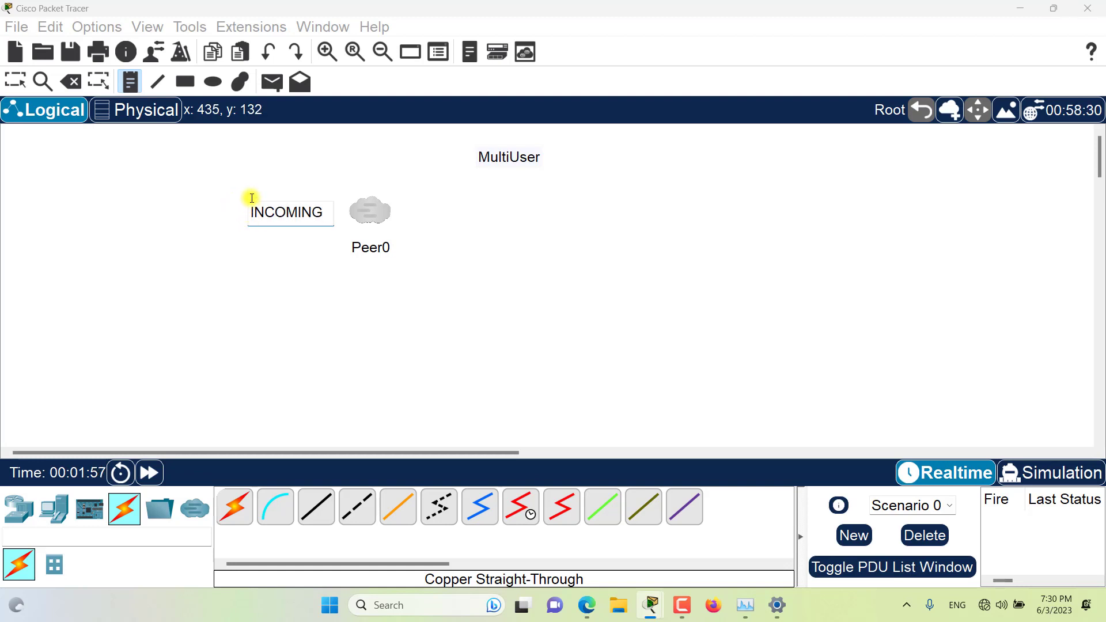
pyautogui.click(241, 197)
pyautogui.write('Instance A')
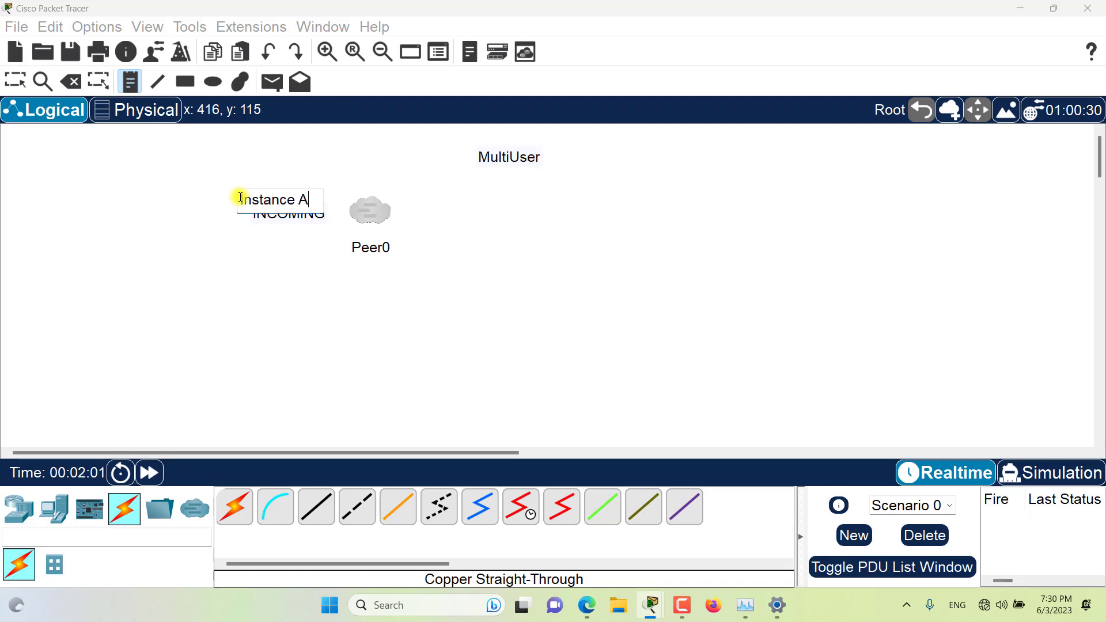
pyautogui.click(15, 80)
pyautogui.moveTo(267, 212); pyautogui.dragTo(291, 222)
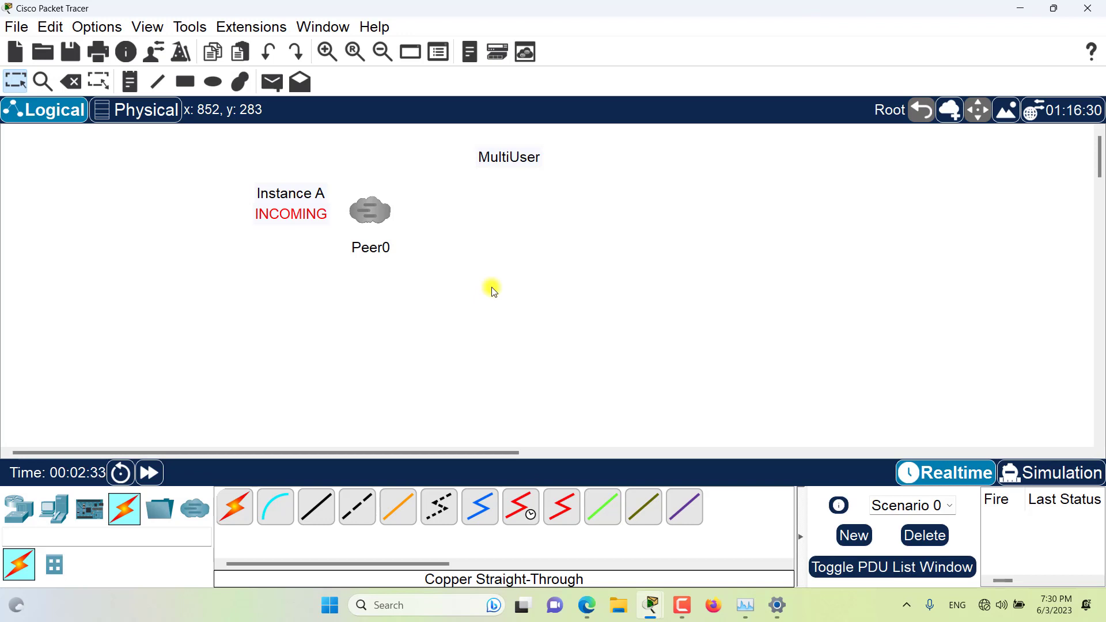
# Step: Close the other Packet Tracer window with the old topology without saving, and launch a new Packet Tracer instance
pyautogui.moveTo(651, 608)
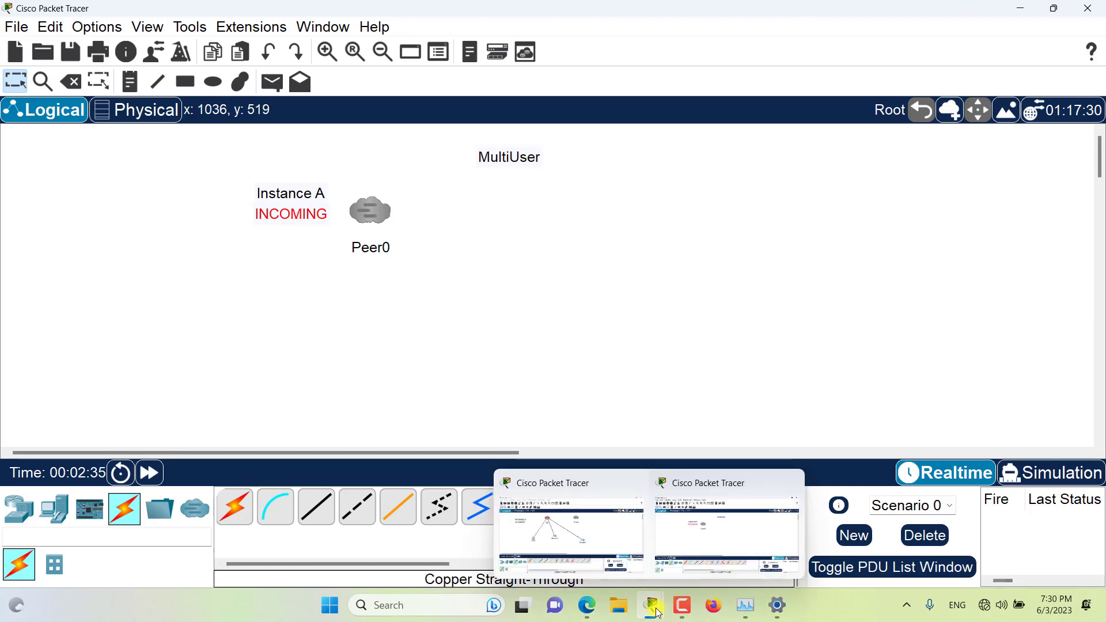
pyautogui.moveTo(584, 549)
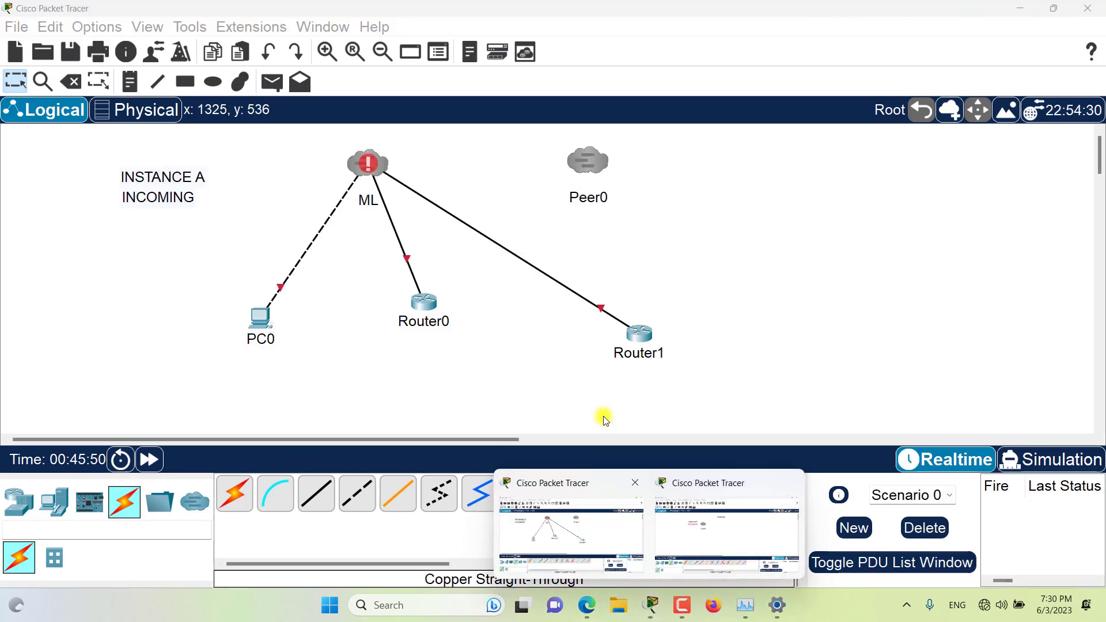
pyautogui.click(636, 489)
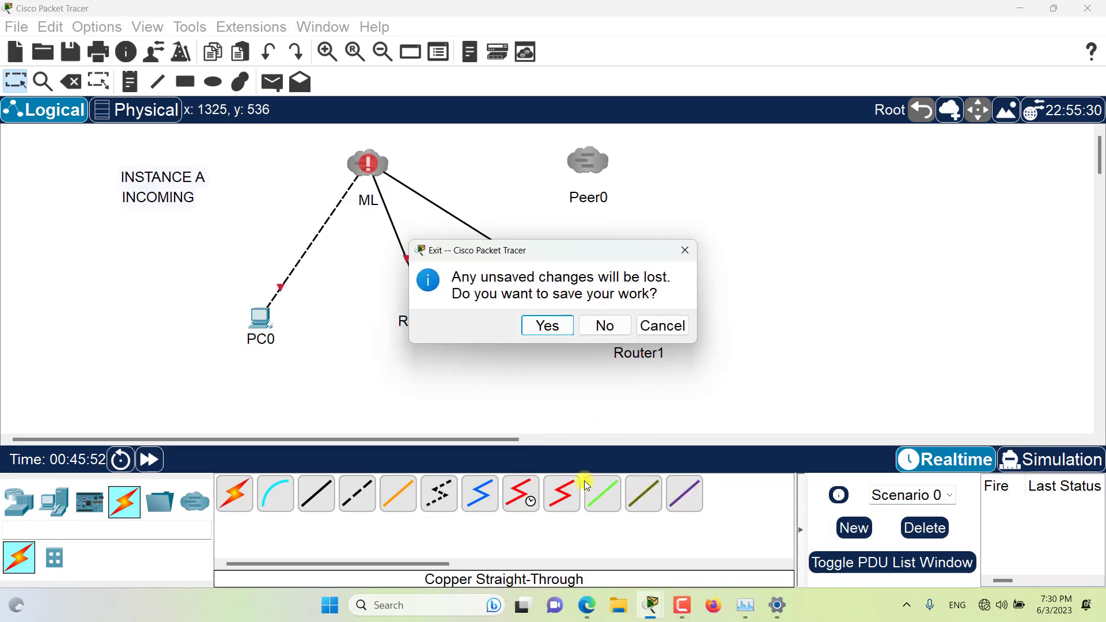
pyautogui.click(600, 329)
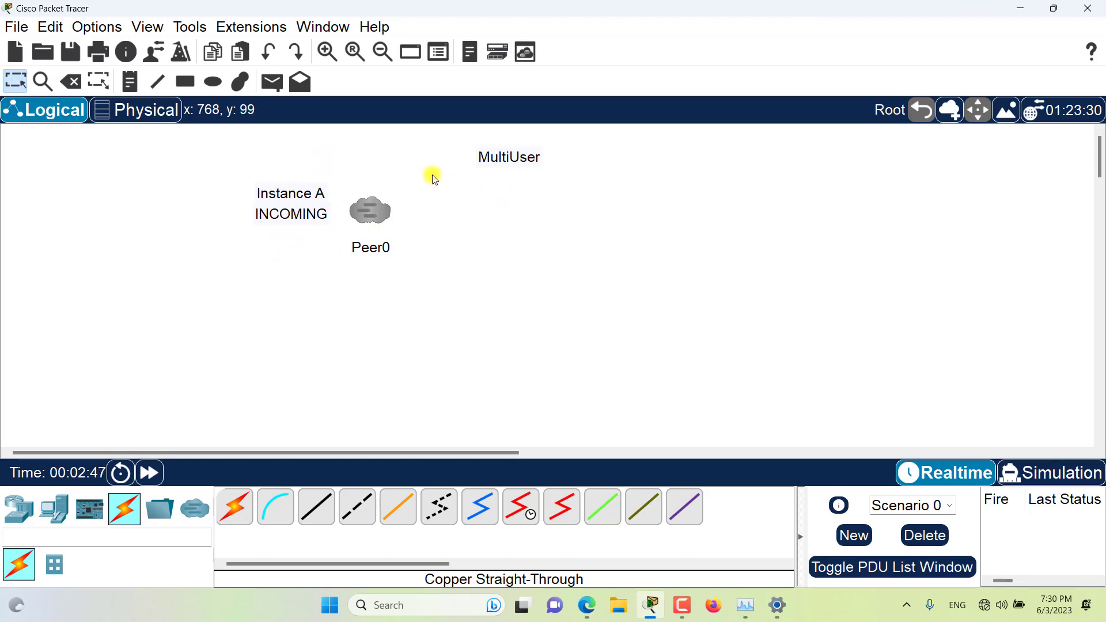
pyautogui.rightClick(652, 604)
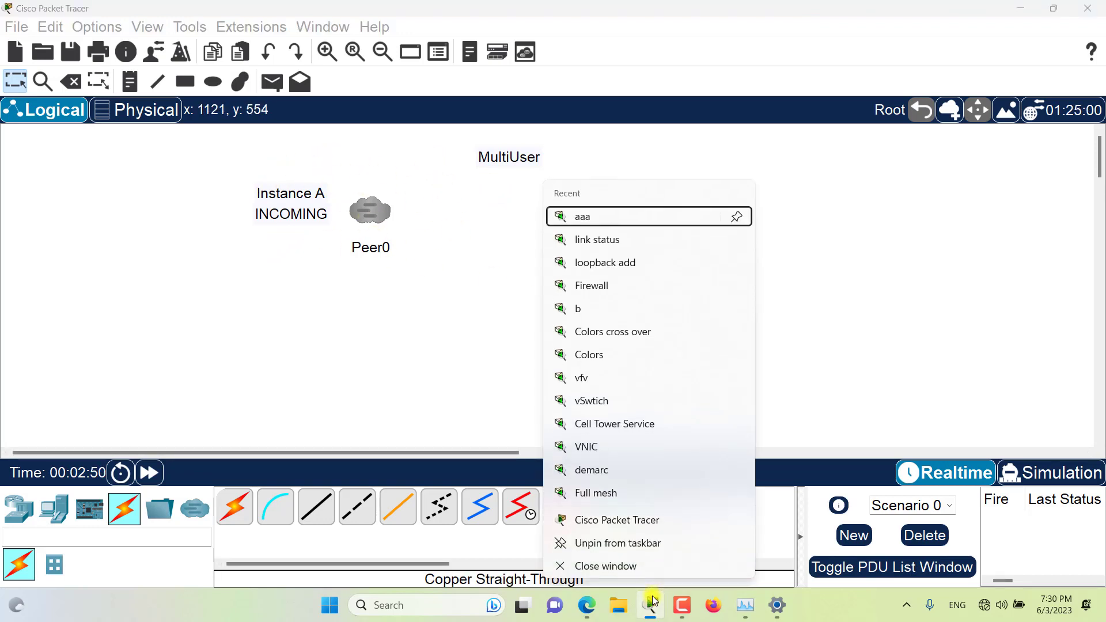
pyautogui.click(607, 520)
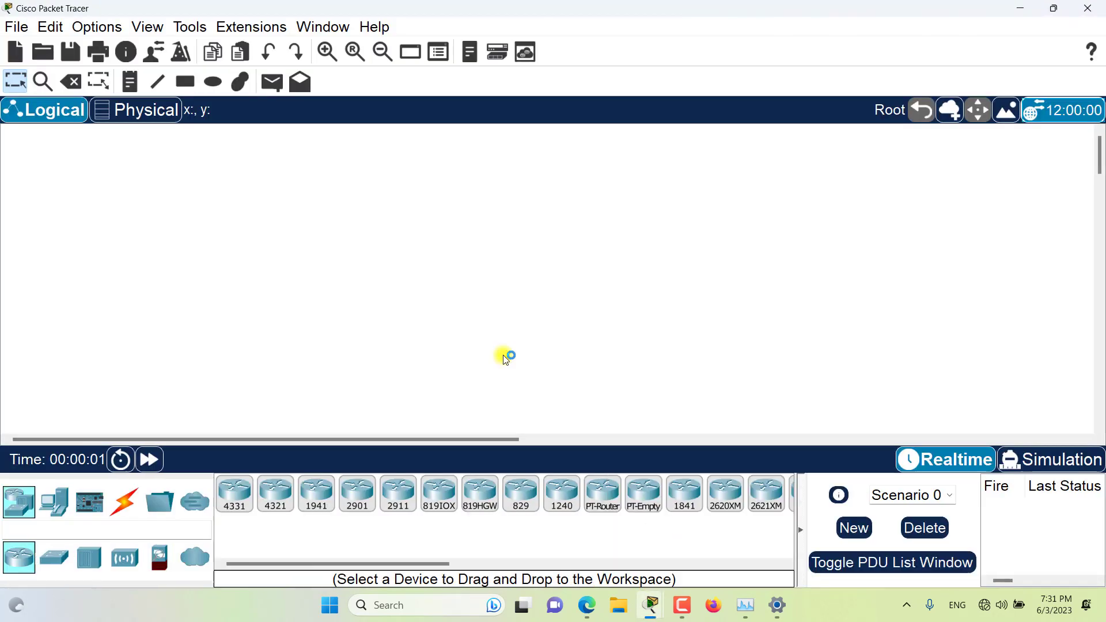
# Step: Label the empty workspace with the note "Instance B" and the note "Outgoing" directly below it
pyautogui.click(130, 81)
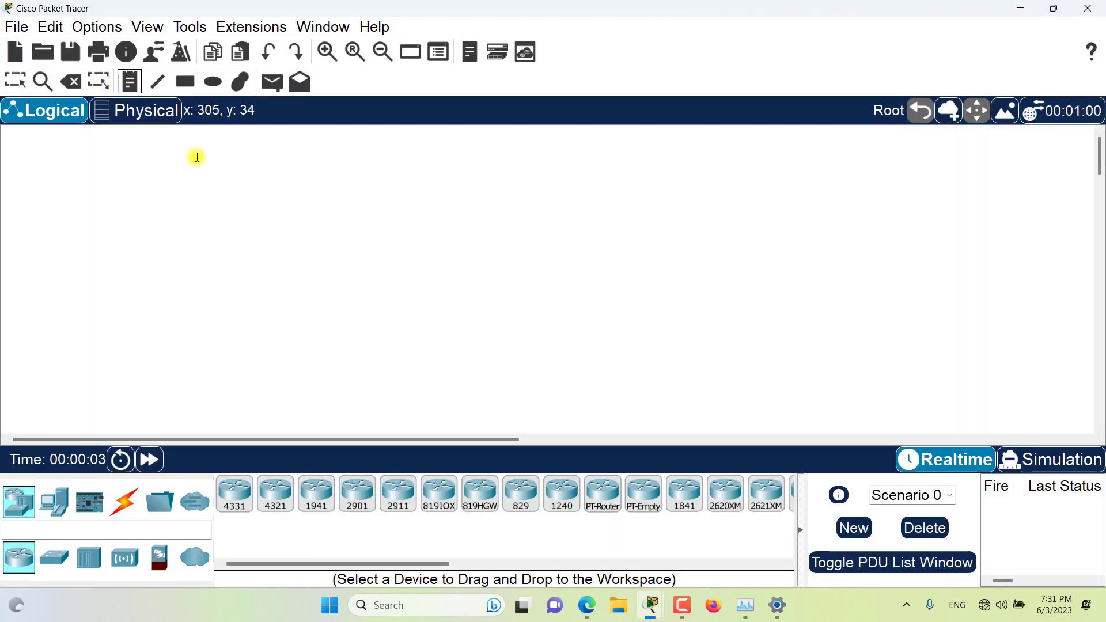
pyautogui.click(240, 182)
pyautogui.write('Instance B')
pyautogui.click(246, 207)
pyautogui.write('Outgoing')
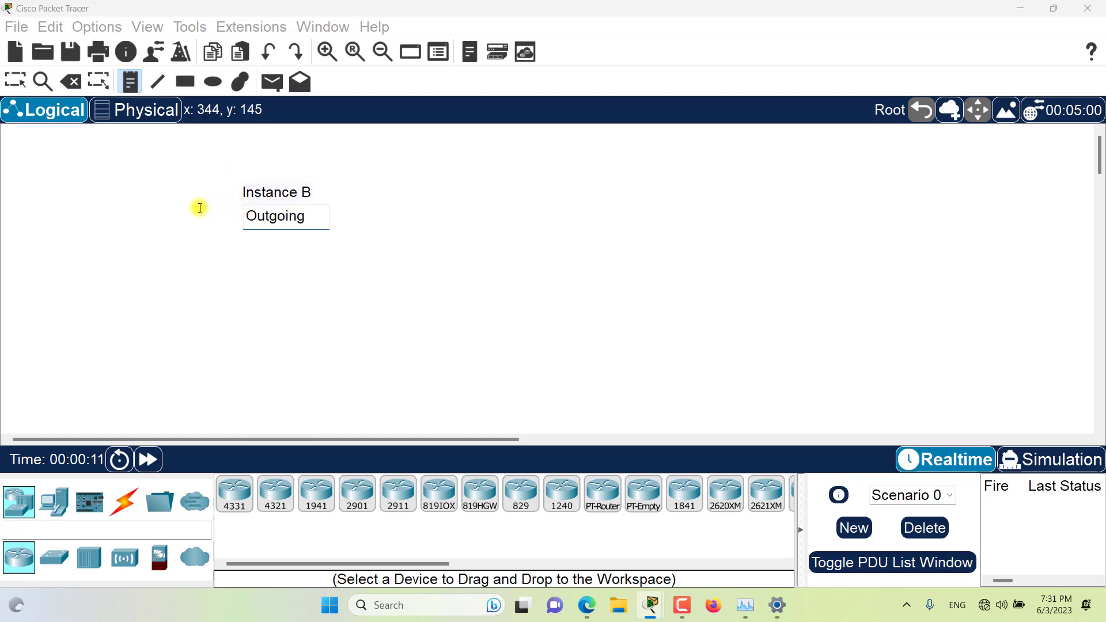
pyautogui.click(14, 81)
pyautogui.click(281, 222)
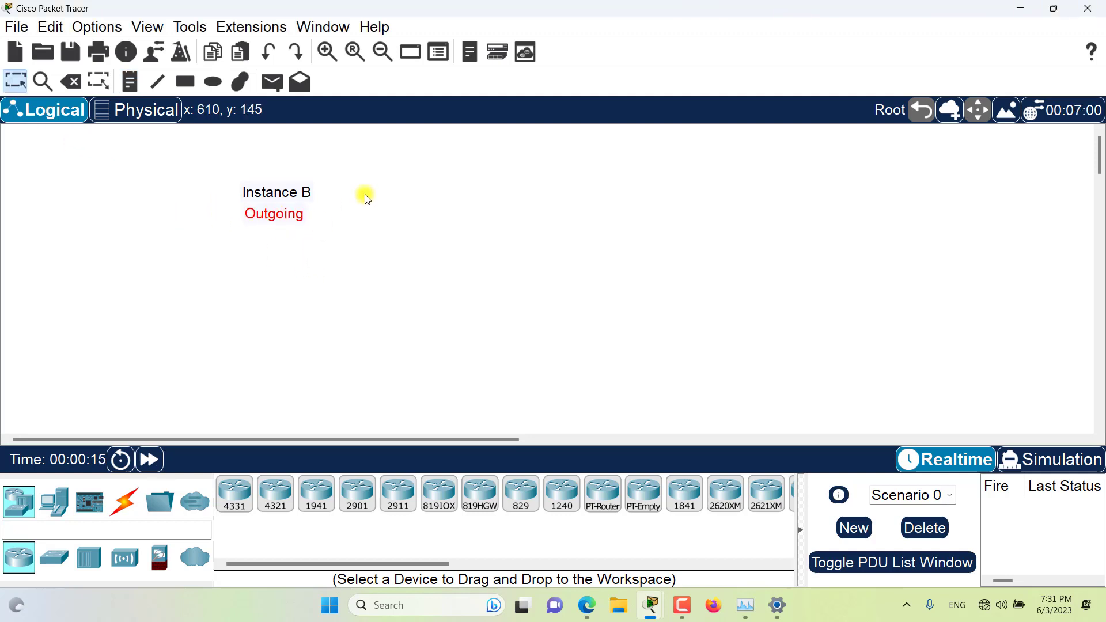
pyautogui.moveTo(389, 149); pyautogui.dragTo(197, 245)
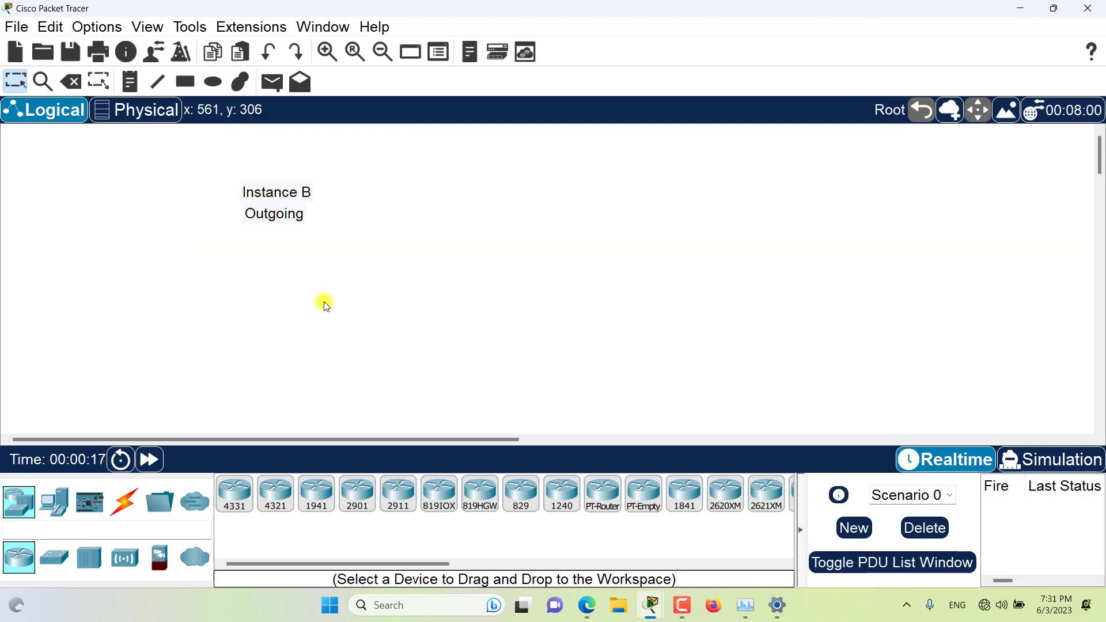
# Step: Add a Multiuser Connection cloud to the Instance B workspace, beside the Instance B and Outgoing notes
pyautogui.moveTo(651, 604)
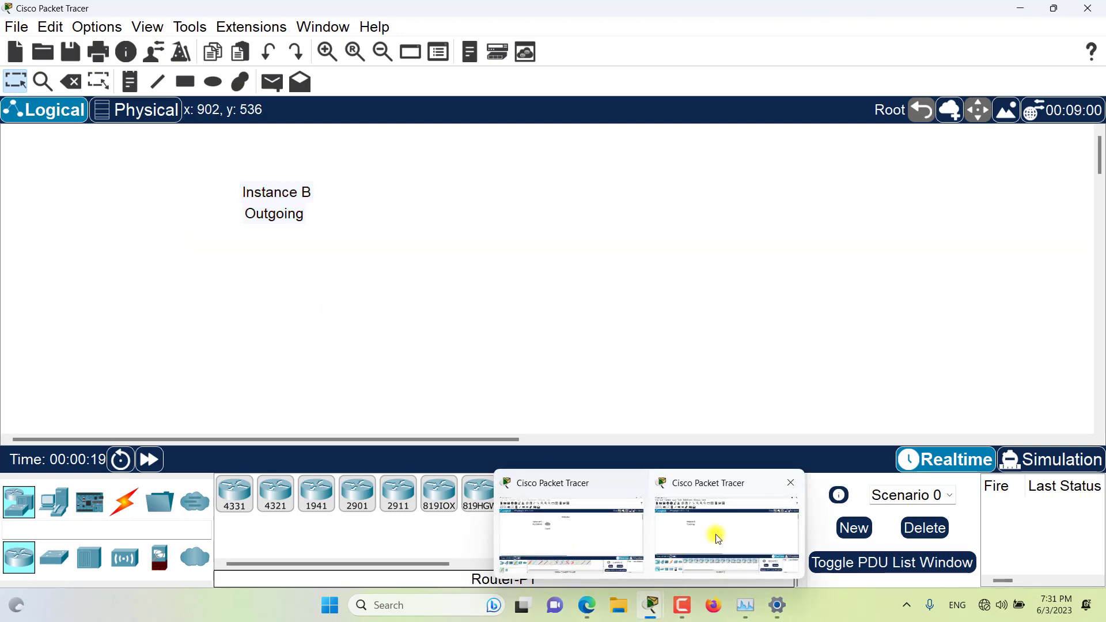
pyautogui.click(548, 521)
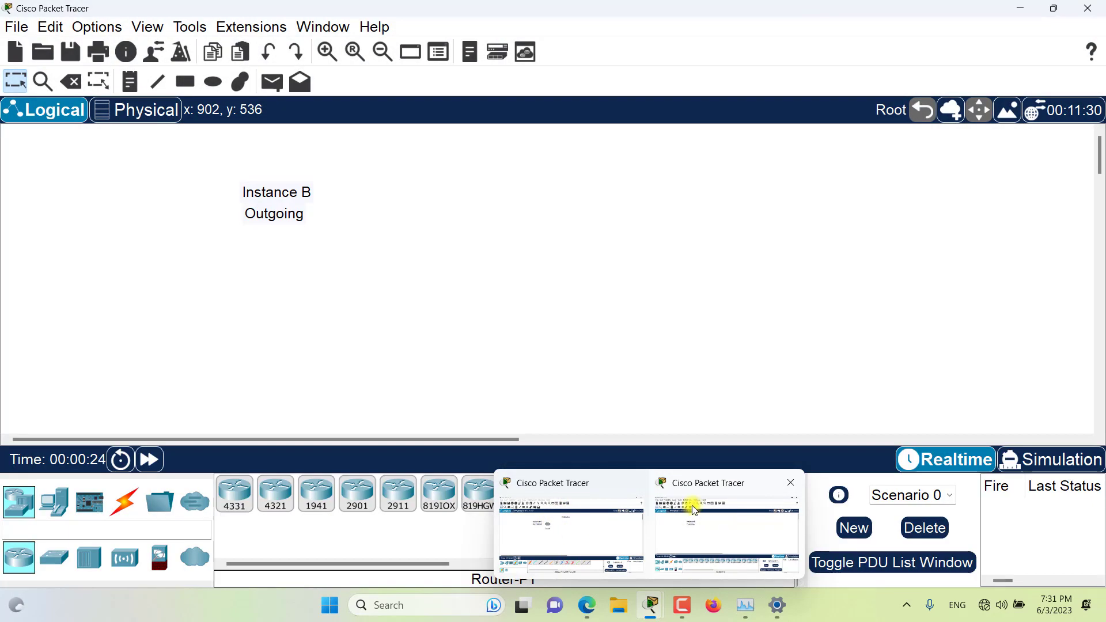
pyautogui.click(692, 504)
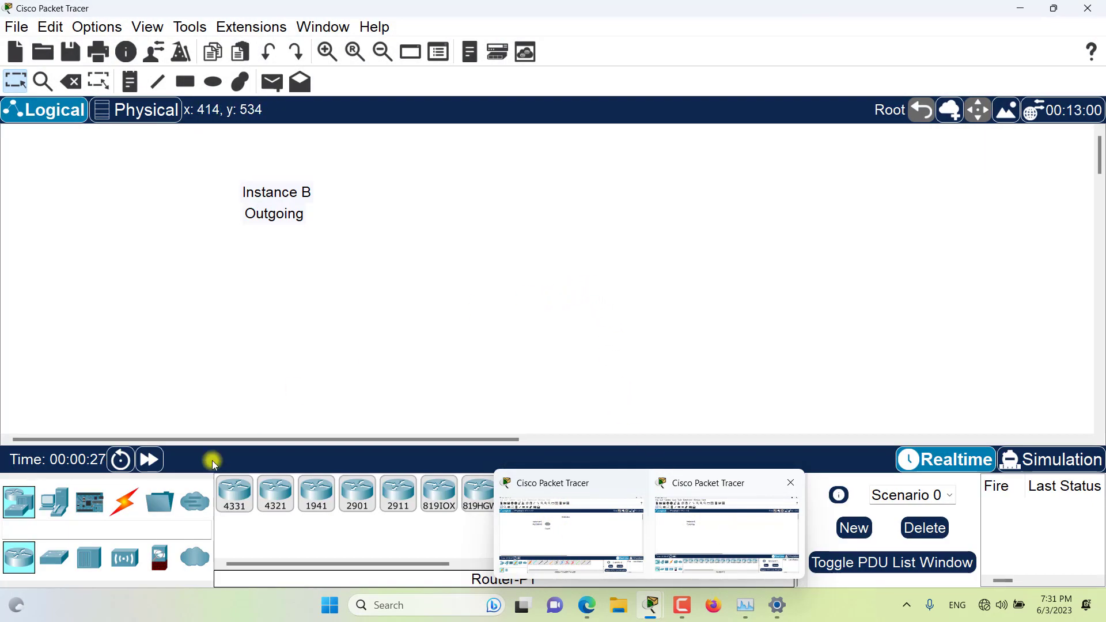
pyautogui.moveTo(194, 501); pyautogui.dragTo(444, 197)
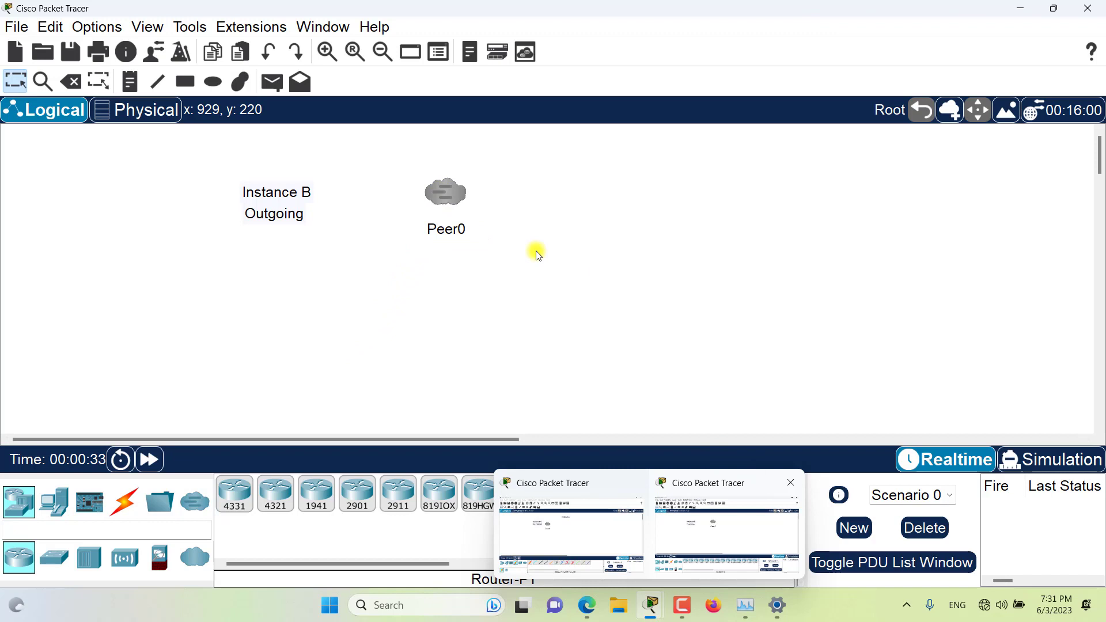
pyautogui.click(662, 556)
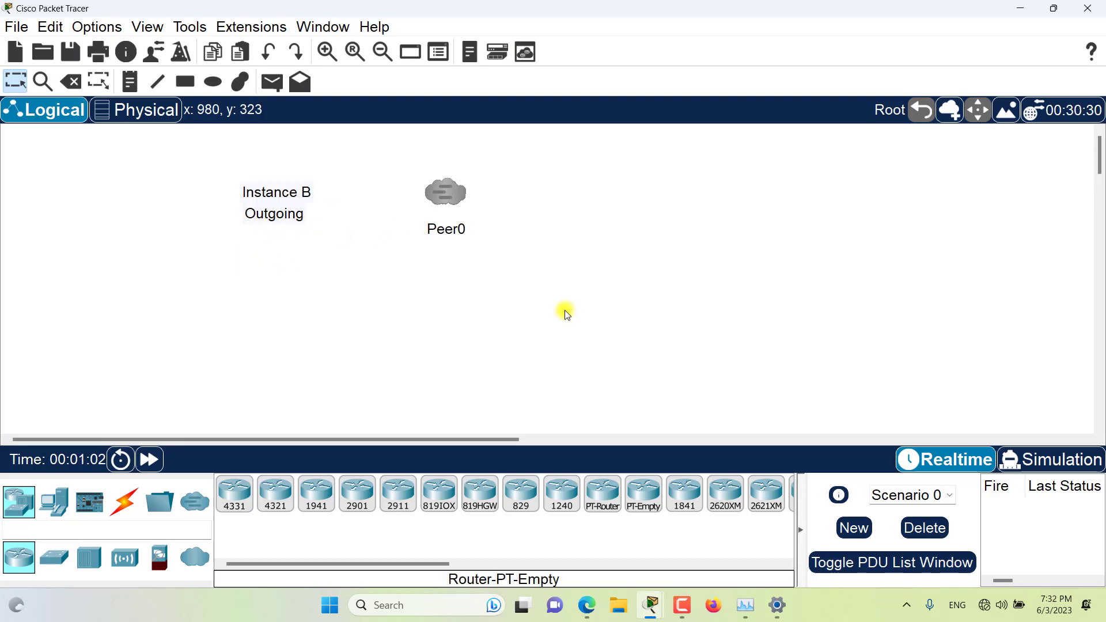
# Step: In the Instance A window, open the Multiuser Listen settings and examine the local listening address and its port
pyautogui.moveTo(651, 605)
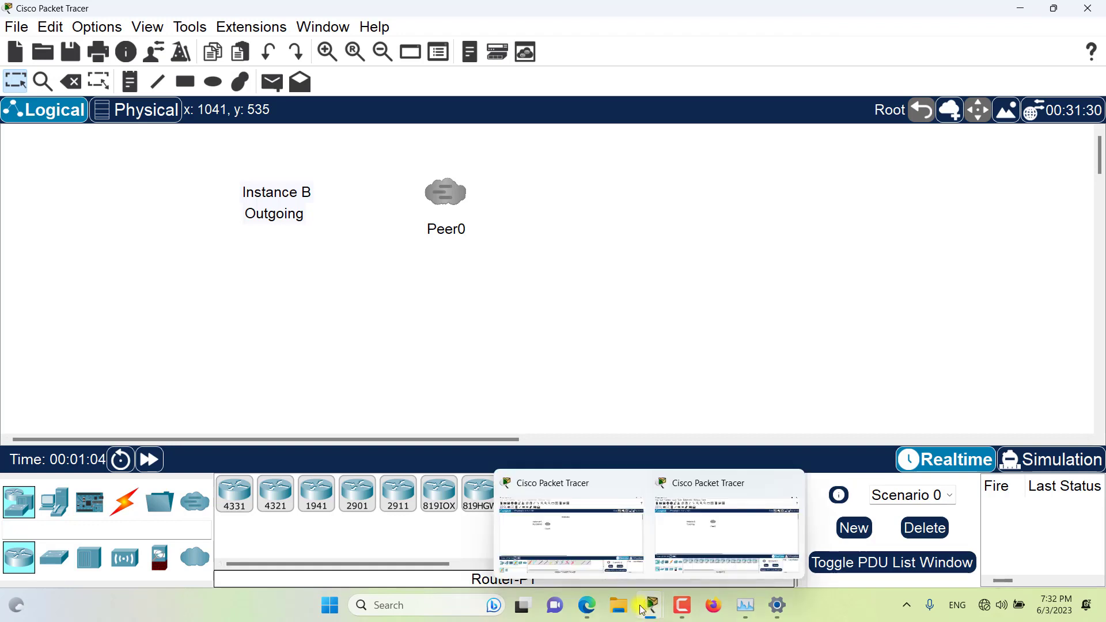
pyautogui.click(567, 527)
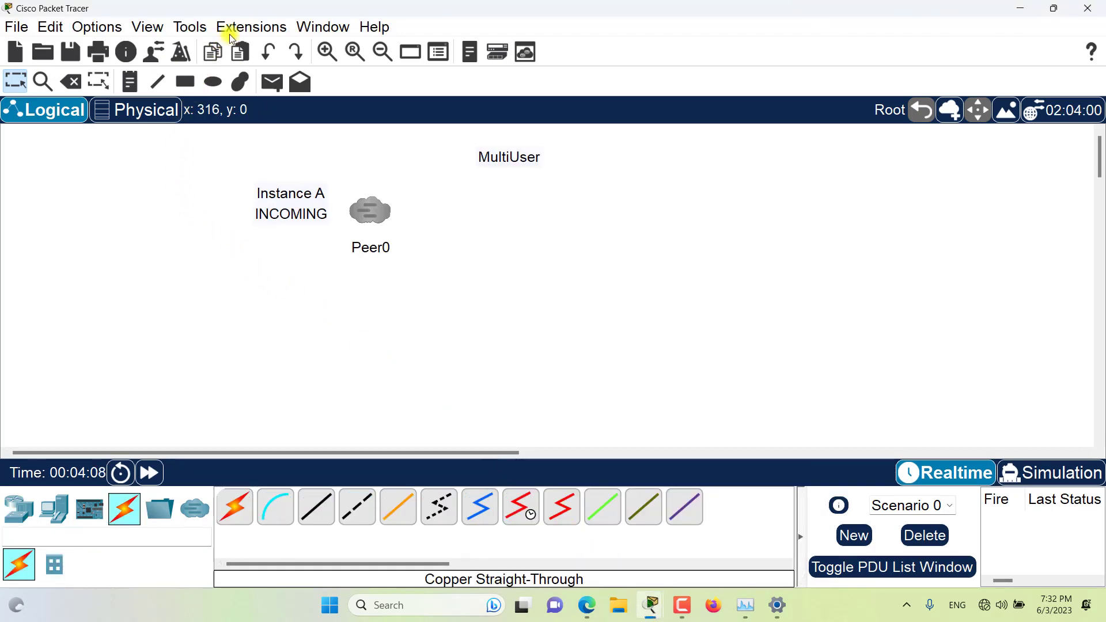
pyautogui.click(246, 29)
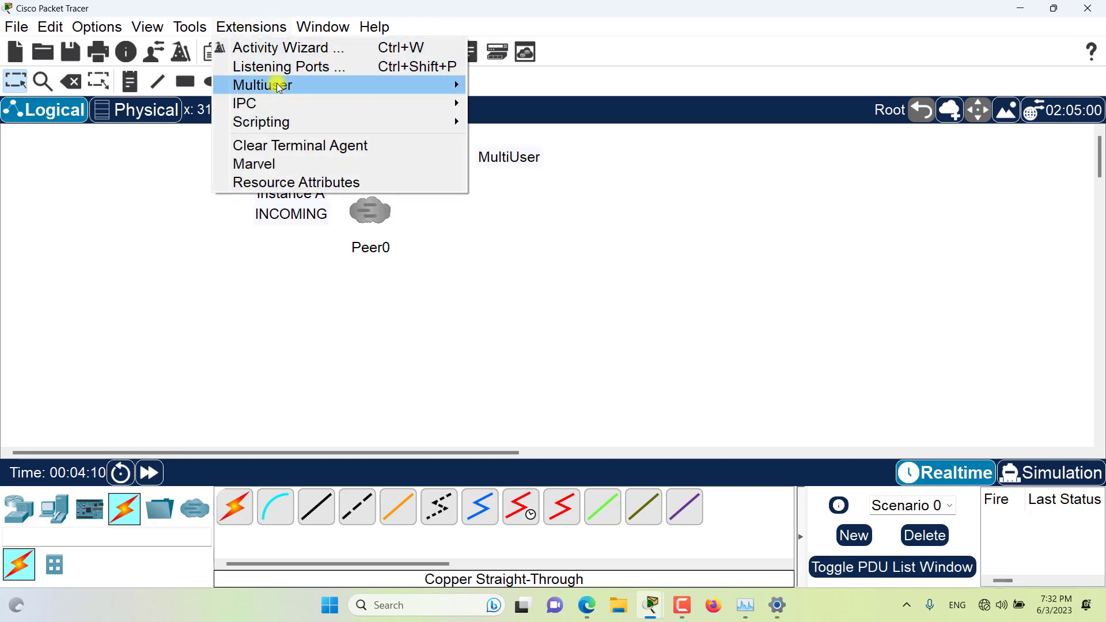
pyautogui.moveTo(280, 88)
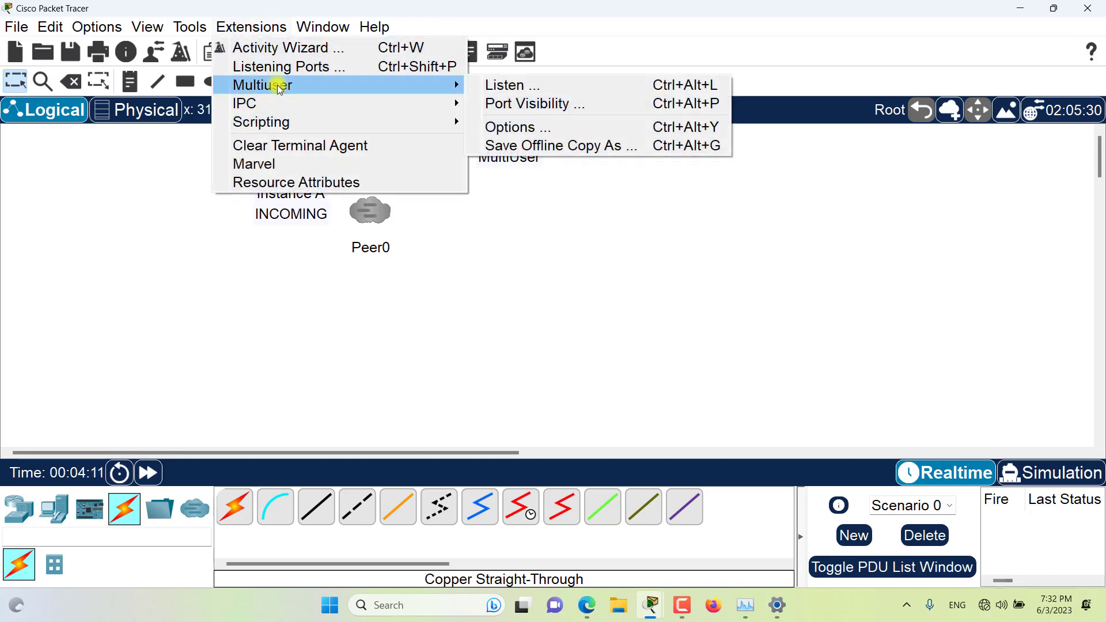
pyautogui.click(519, 88)
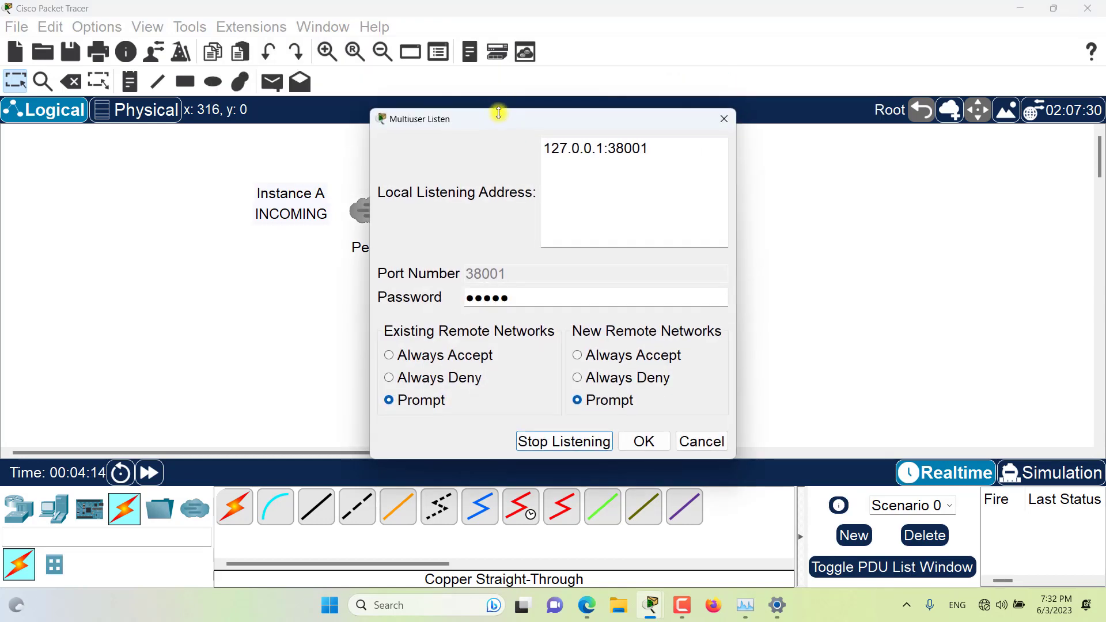
pyautogui.moveTo(507, 125); pyautogui.dragTo(636, 87)
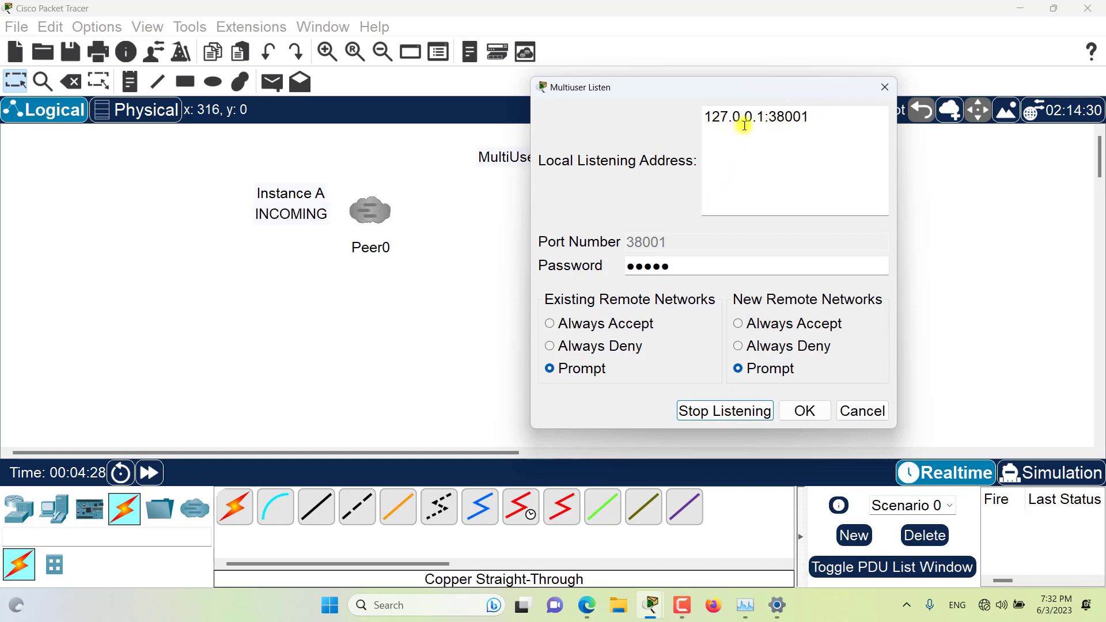
pyautogui.moveTo(713, 121); pyautogui.dragTo(734, 79)
pyautogui.moveTo(852, 102); pyautogui.dragTo(780, 101)
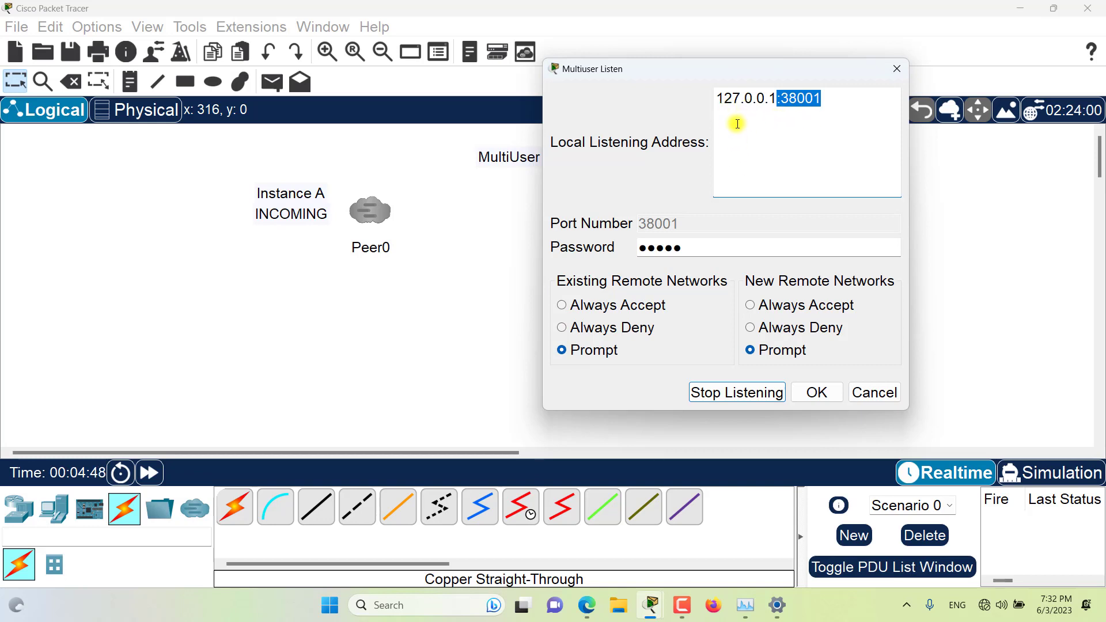
pyautogui.click(896, 69)
# Step: Turn on the computer's Wi-Fi and connect to the available secured network
pyautogui.click(1003, 604)
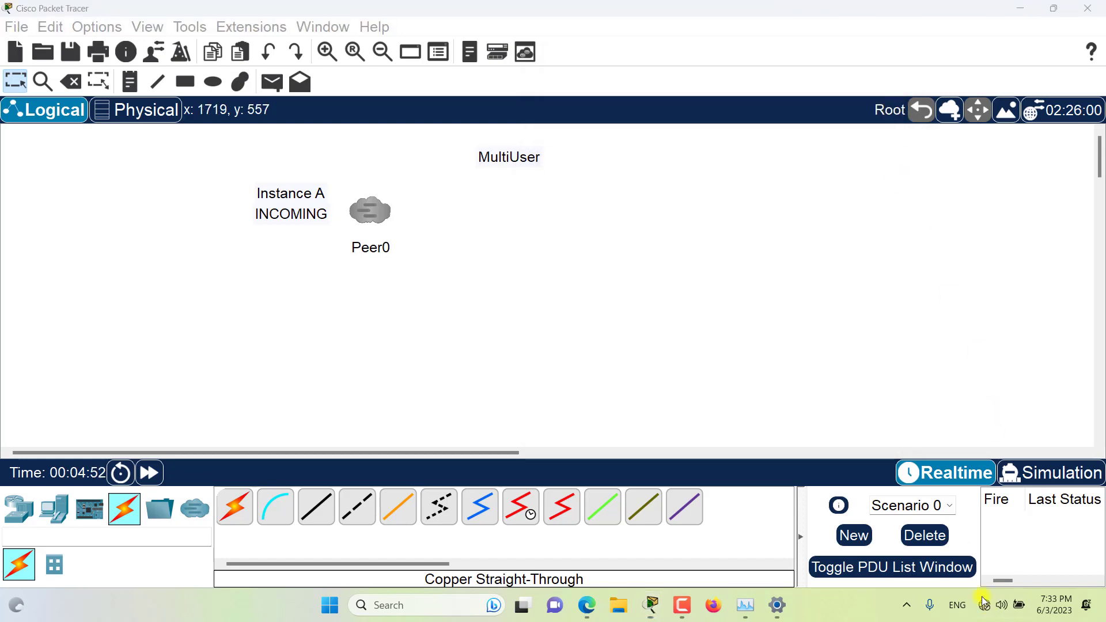
pyautogui.click(912, 330)
pyautogui.click(1065, 309)
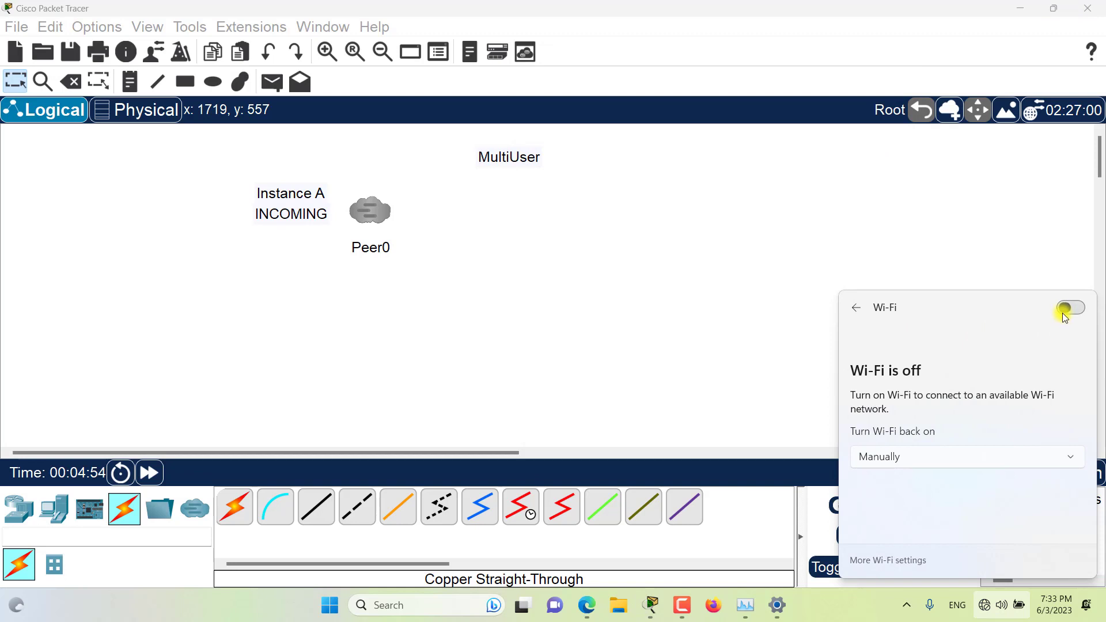
pyautogui.click(947, 360)
pyautogui.click(992, 404)
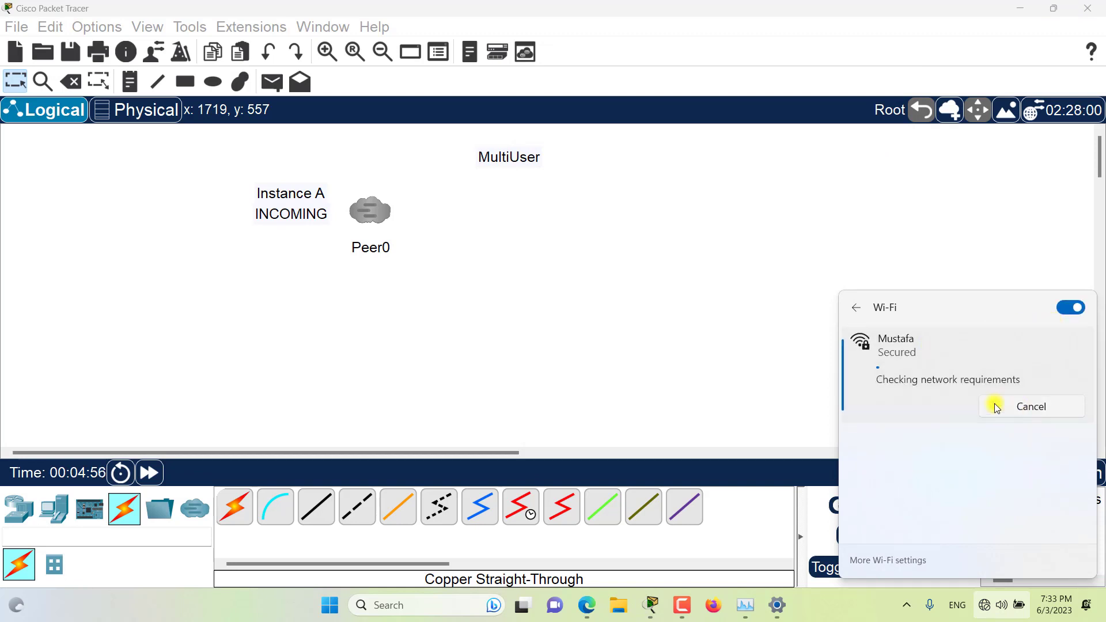
pyautogui.click(617, 291)
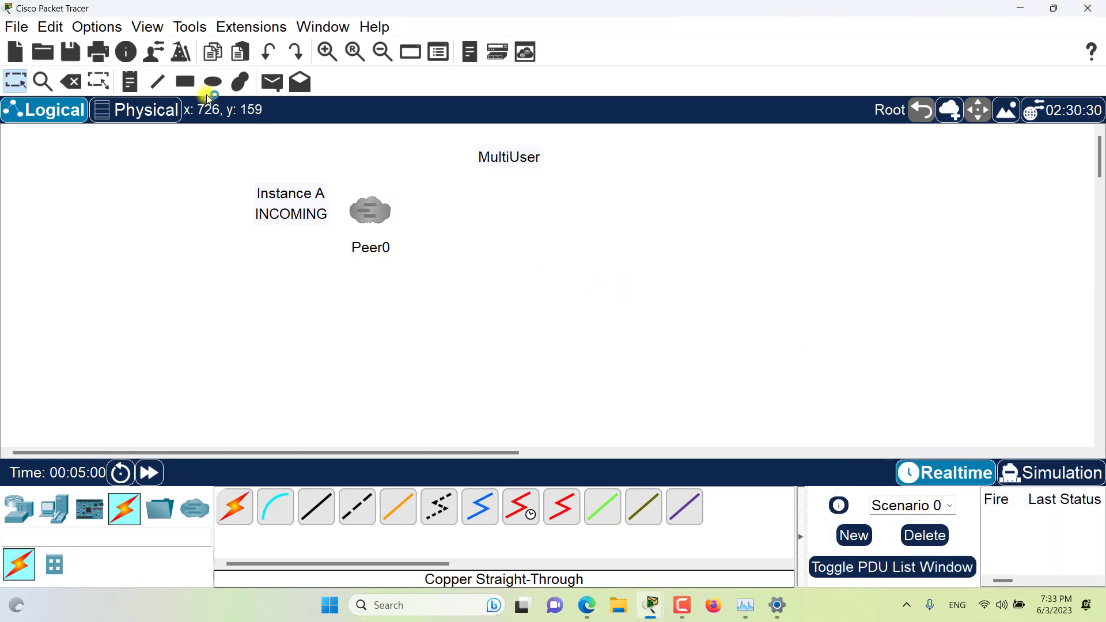
# Step: Reopen the Multiuser Listen settings of Instance A and examine the local listening addresses and their port numbers
pyautogui.click(275, 28)
pyautogui.moveTo(272, 84)
pyautogui.click(525, 90)
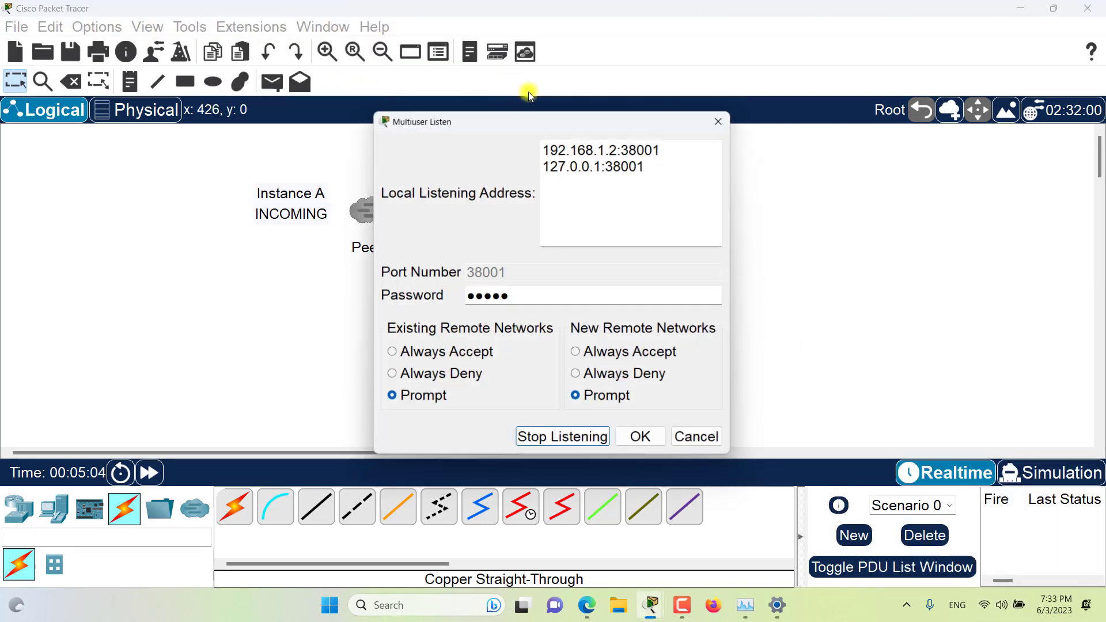
pyautogui.moveTo(544, 118); pyautogui.dragTo(666, 112)
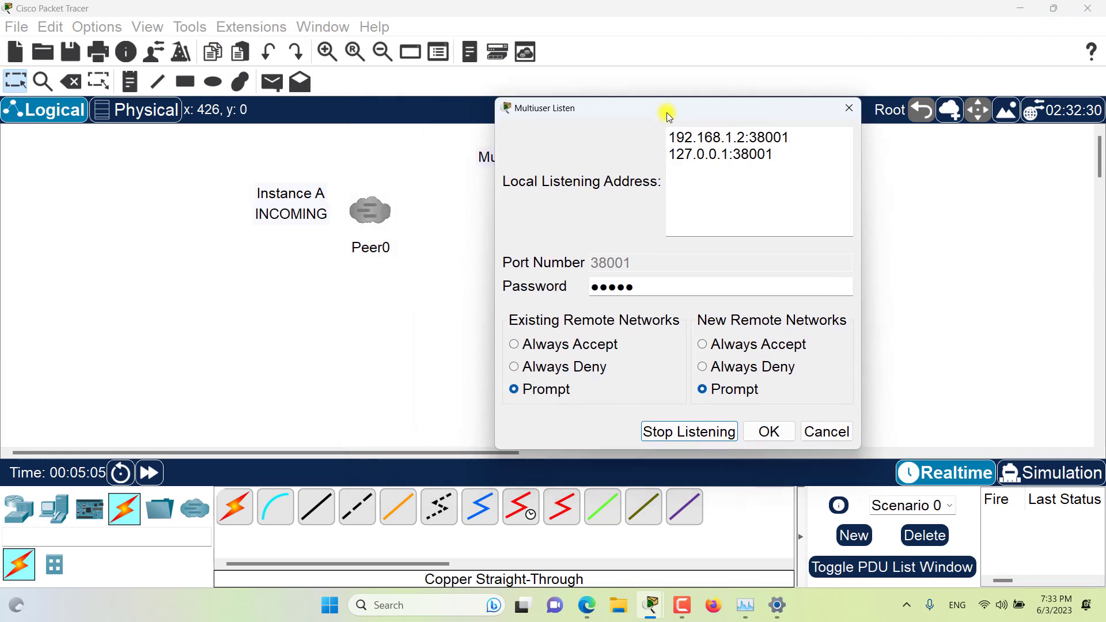
pyautogui.click(743, 137)
pyautogui.moveTo(743, 137); pyautogui.dragTo(675, 136)
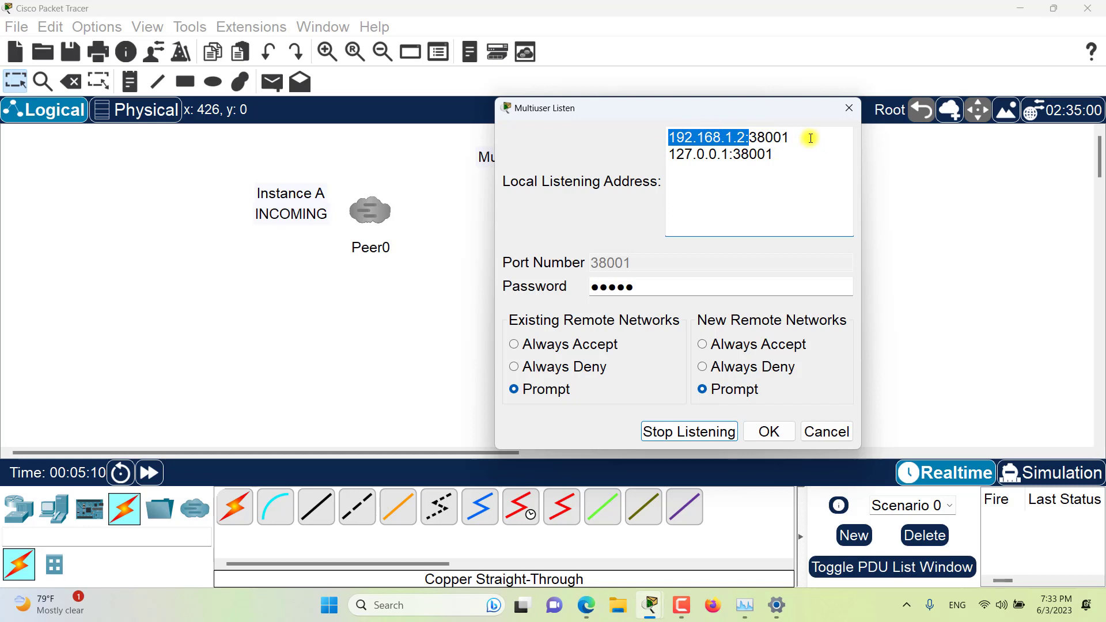
pyautogui.moveTo(624, 106); pyautogui.dragTo(705, 93)
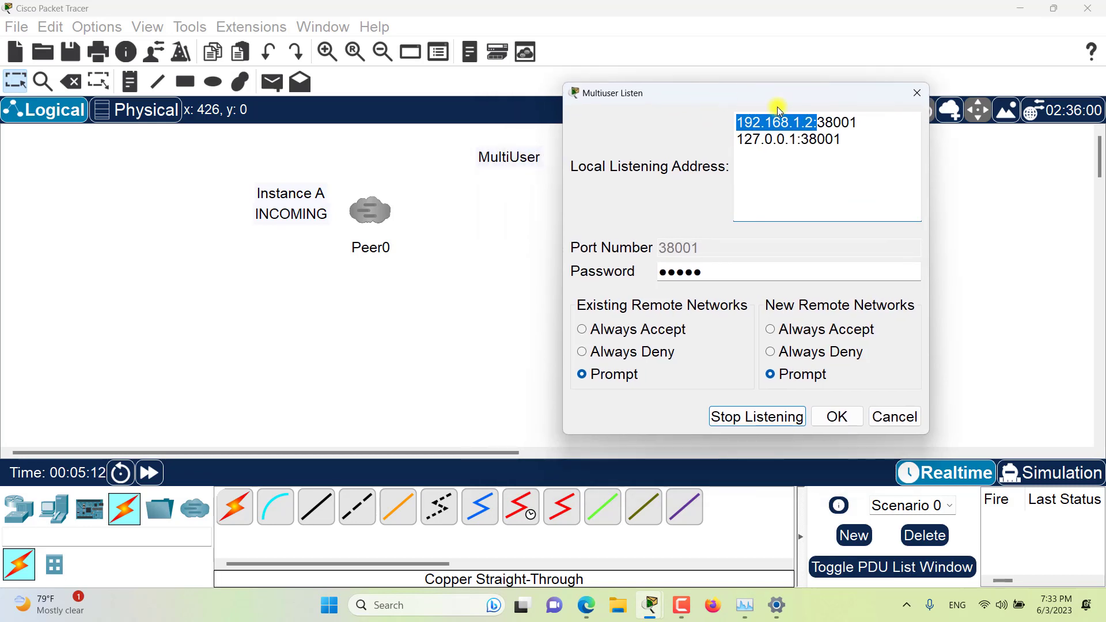
pyautogui.doubleClick(855, 123)
pyautogui.click(853, 151)
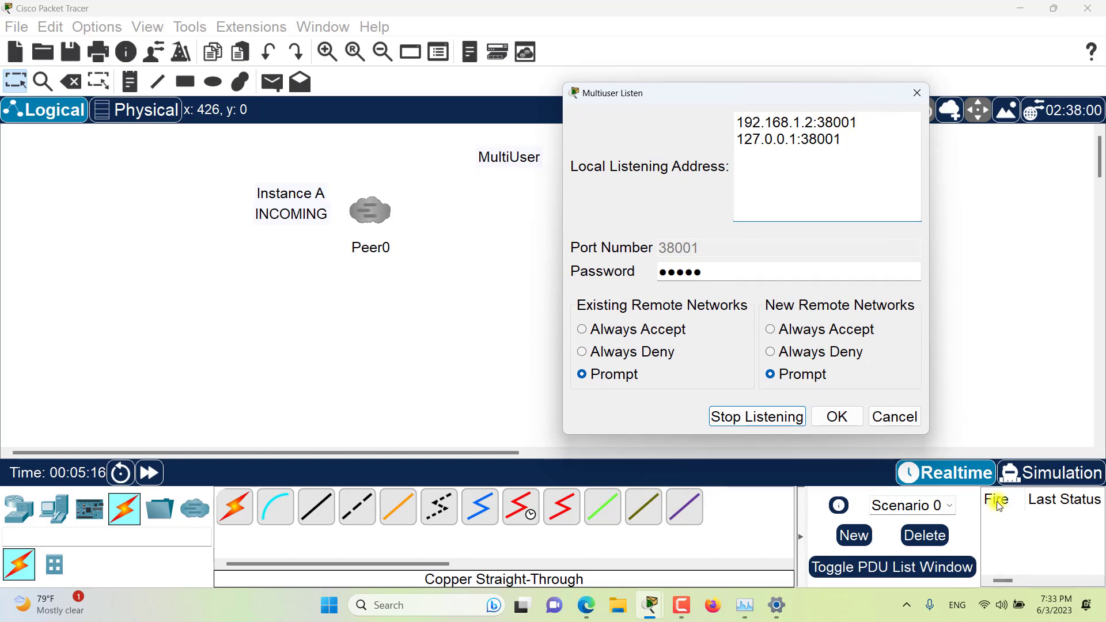
# Step: Turn off the computer's Wi-Fi and return to the Multiuser Listen settings
pyautogui.click(1001, 605)
pyautogui.click(875, 329)
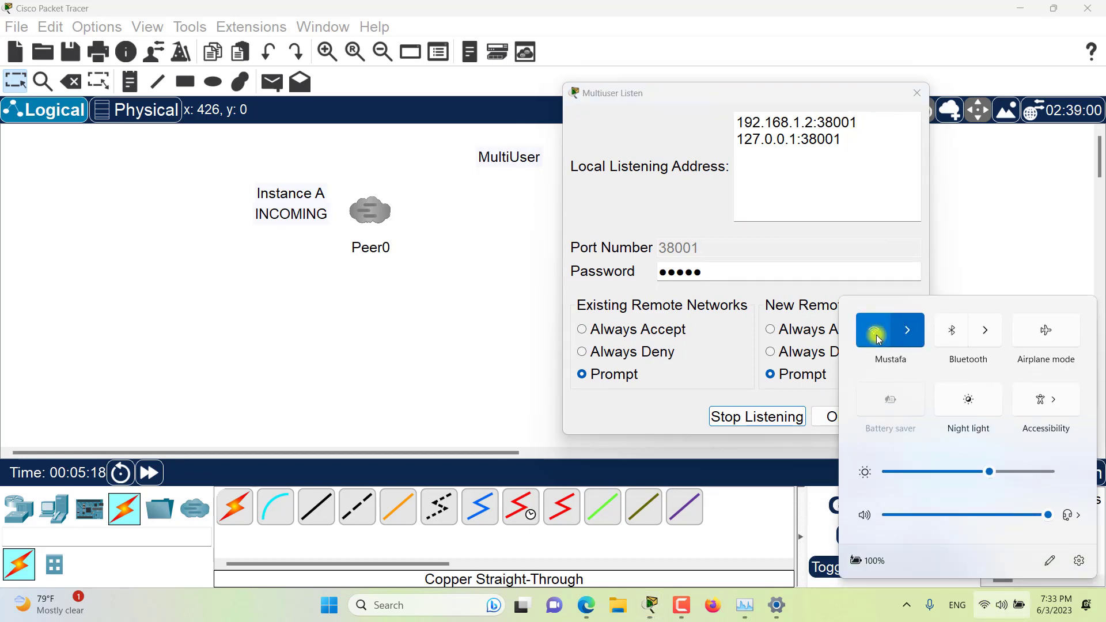
pyautogui.click(676, 205)
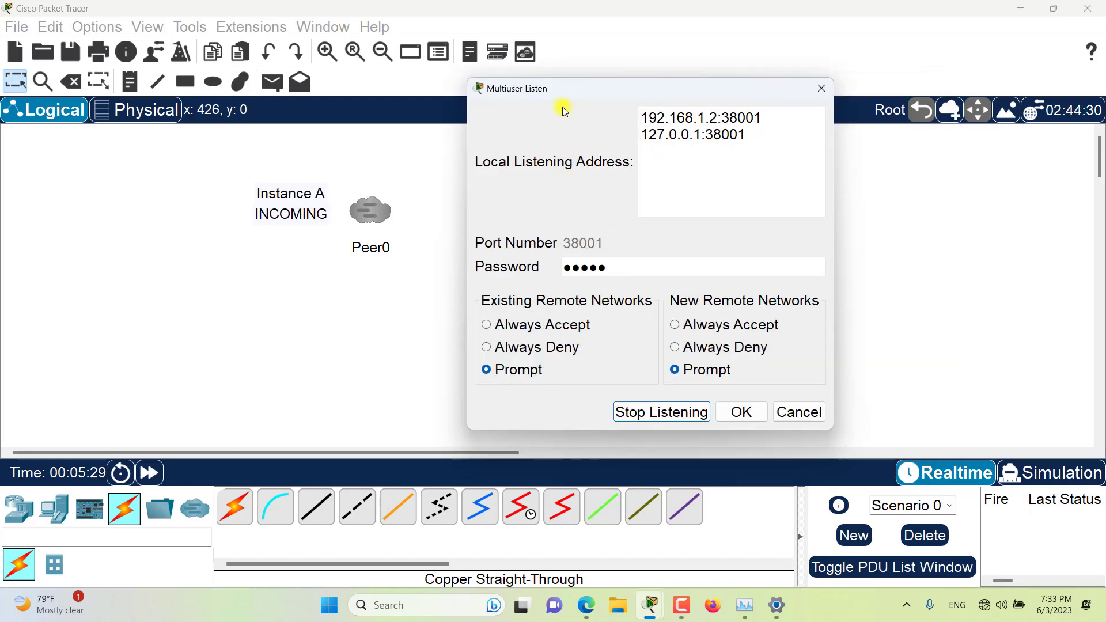
# Step: Review the port number and password in the Multiuser Listen settings of Instance A, and close the settings
pyautogui.moveTo(557, 93); pyautogui.dragTo(586, 78)
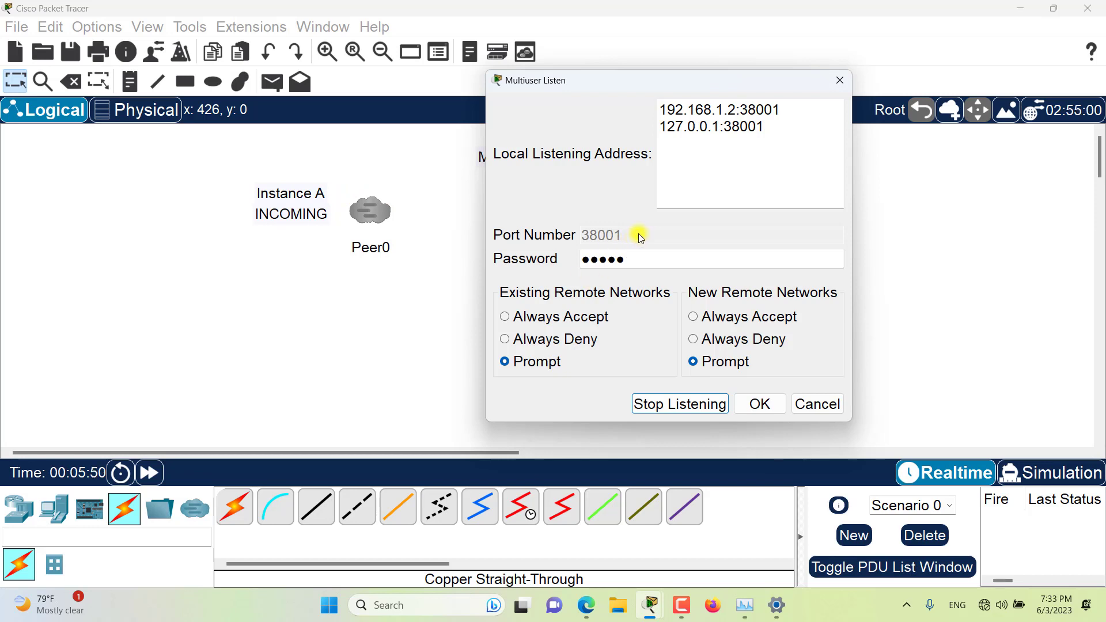
pyautogui.doubleClick(640, 263)
pyautogui.press('End')
pyautogui.moveTo(636, 260); pyautogui.dragTo(574, 257)
pyautogui.click(575, 257)
pyautogui.moveTo(649, 606)
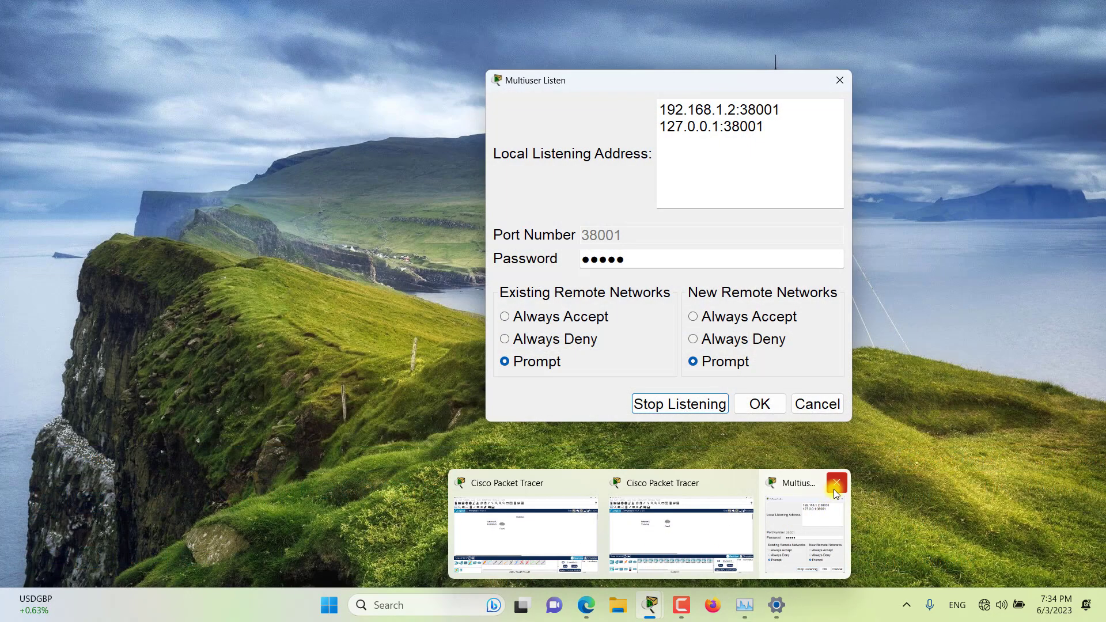
pyautogui.click(834, 489)
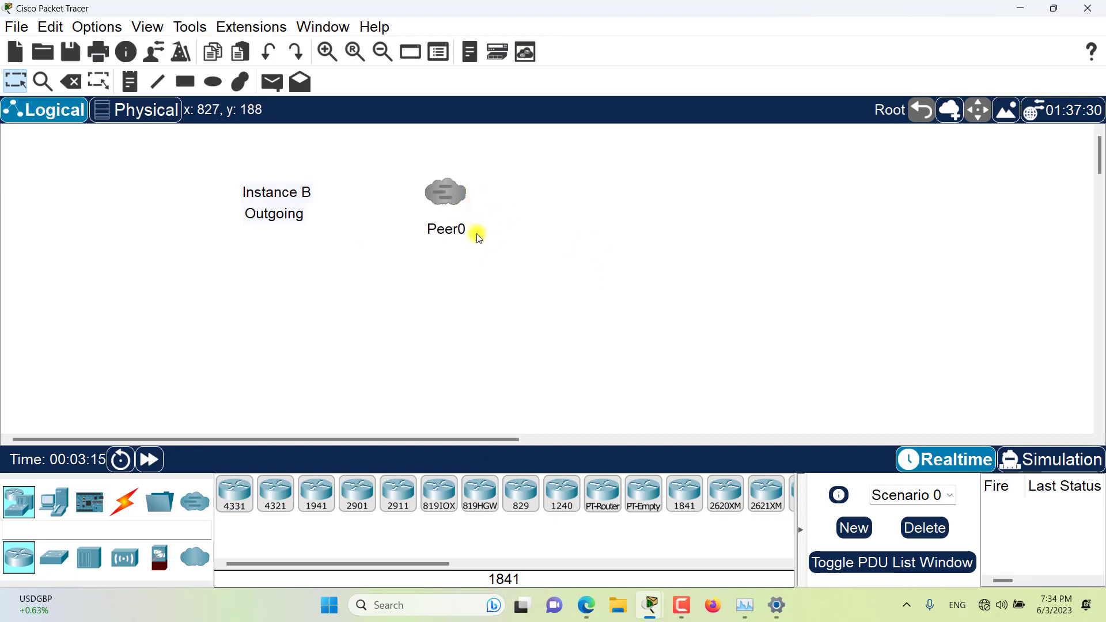
# Step: In the Instance B window, open the connection settings of the Peer0 cloud and set the connection type to Outgoing
pyautogui.click(461, 214)
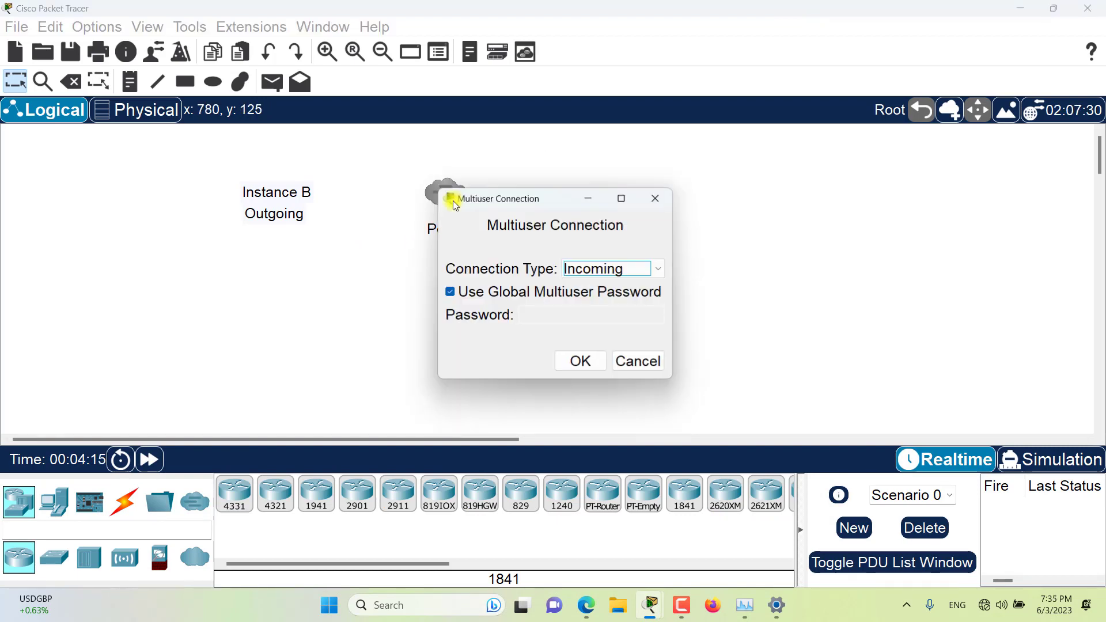
pyautogui.moveTo(518, 202); pyautogui.dragTo(629, 168)
pyautogui.click(757, 235)
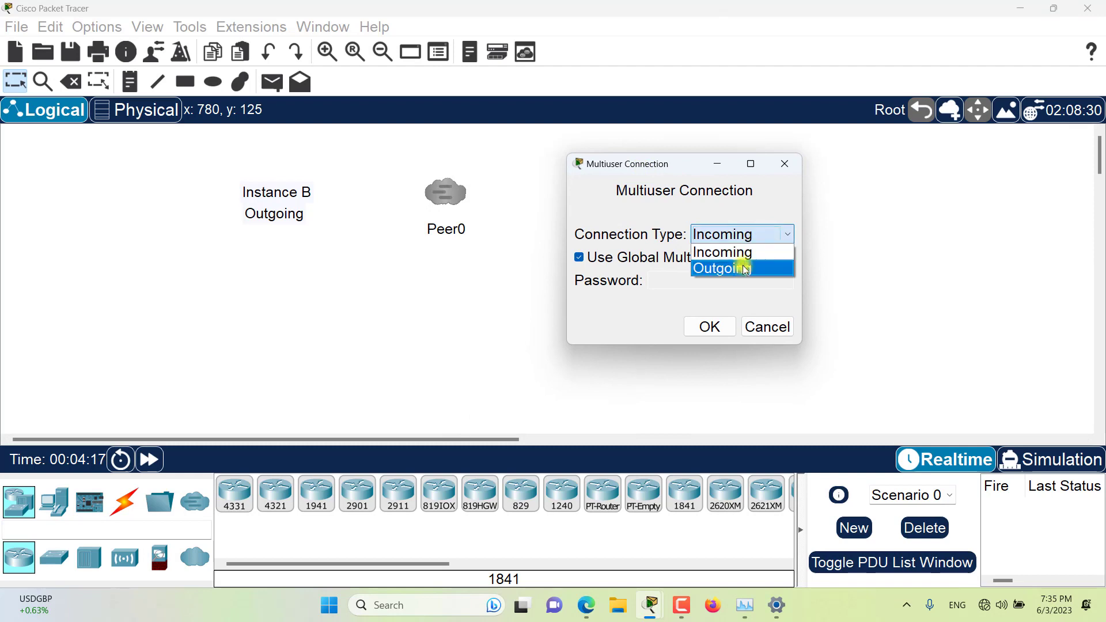
pyautogui.click(743, 266)
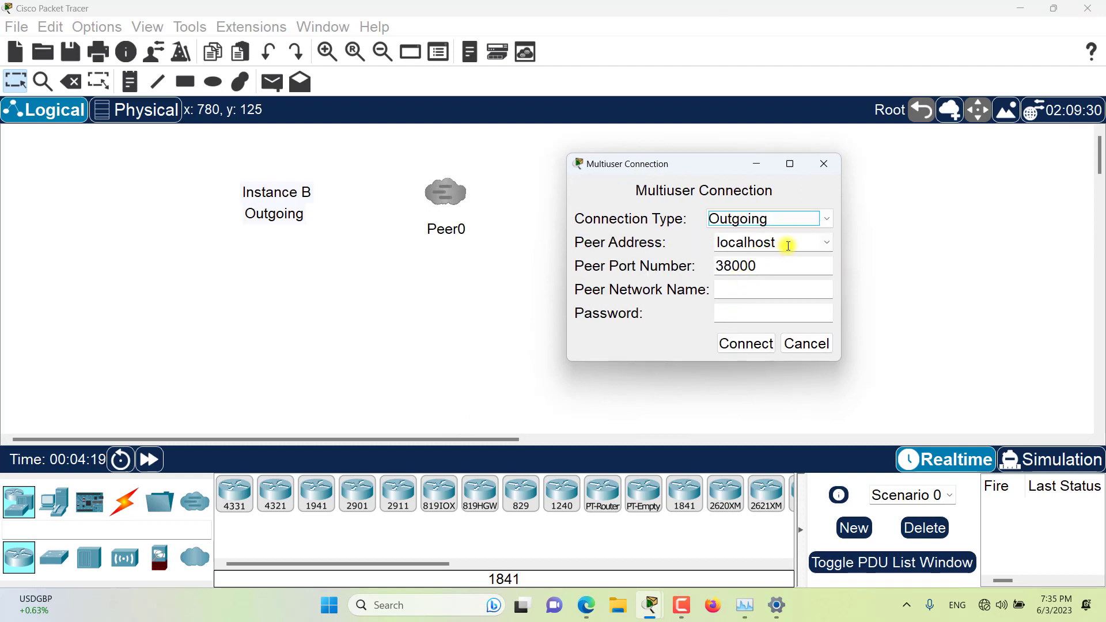
# Step: Connect Peer0 to localhost using peer port number 38001, peer network name MLInstaceA and the multiuser password
pyautogui.click(763, 266)
pyautogui.moveTo(754, 264); pyautogui.dragTo(752, 264)
pyautogui.write('1')
pyautogui.click(757, 290)
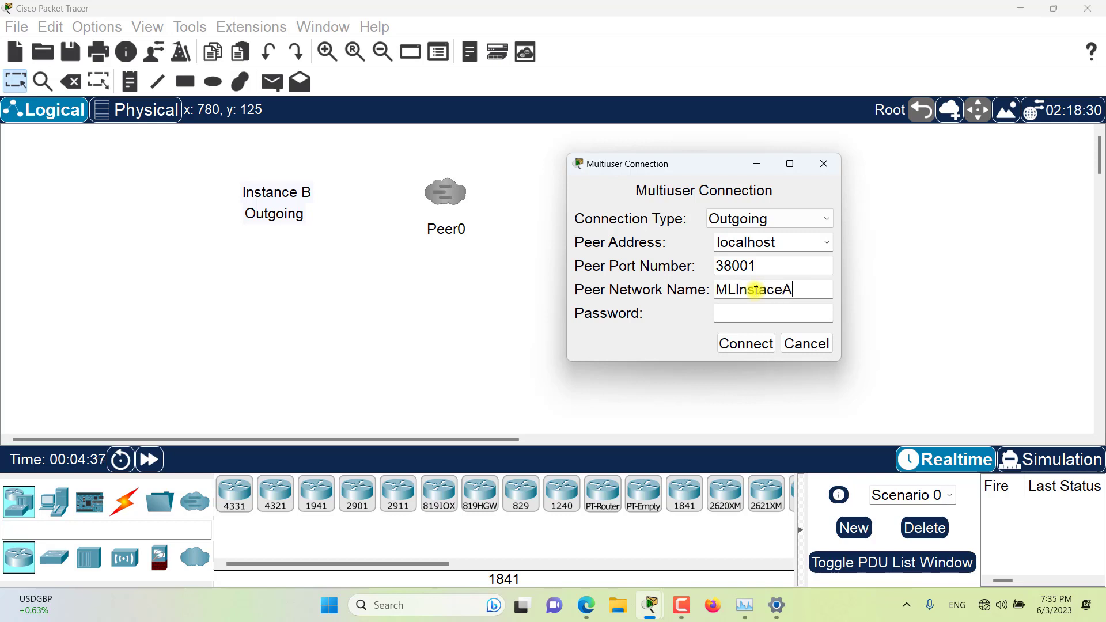
pyautogui.click(729, 314)
pyautogui.click(734, 348)
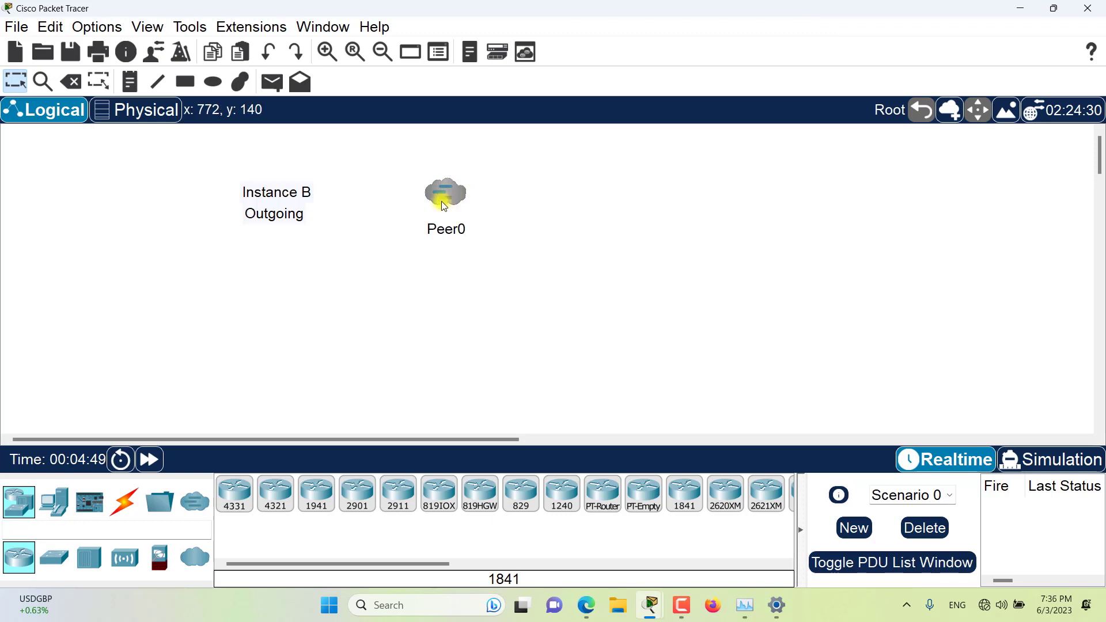
# Step: In the Instance A window, accept the incoming peer connection and reposition the cloud below the MultiUser note
pyautogui.moveTo(662, 610)
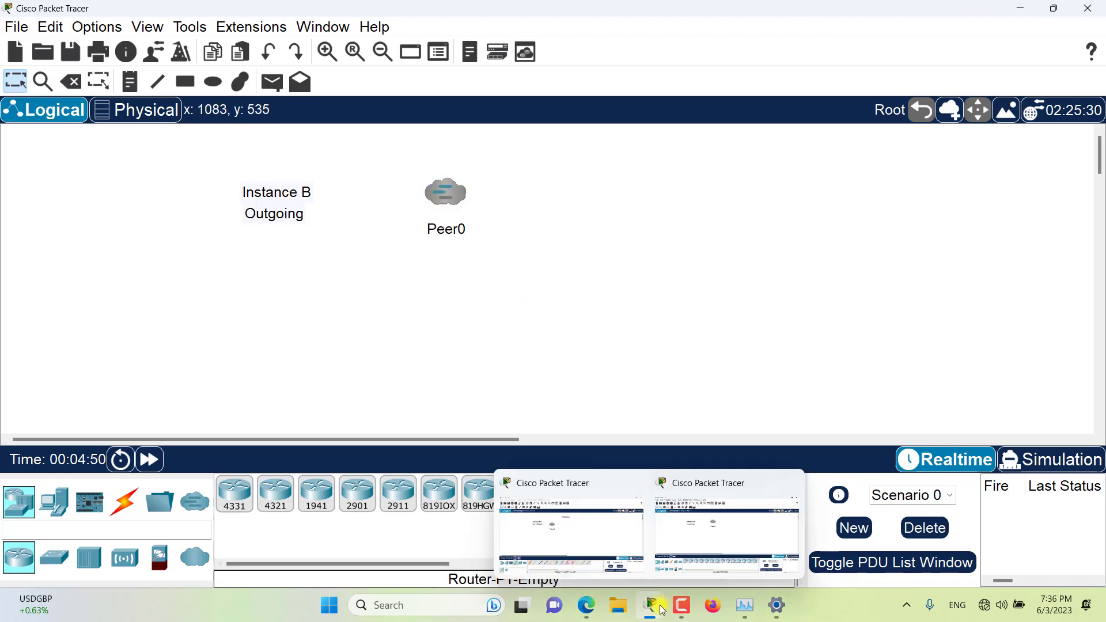
pyautogui.click(583, 533)
pyautogui.moveTo(481, 236); pyautogui.dragTo(529, 212)
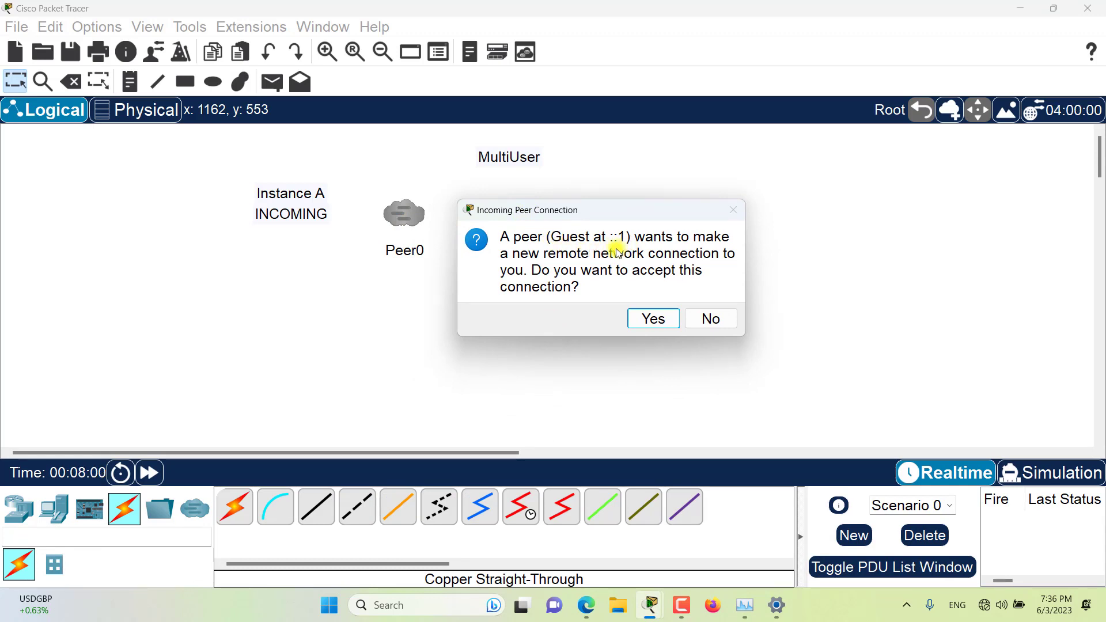
pyautogui.click(651, 317)
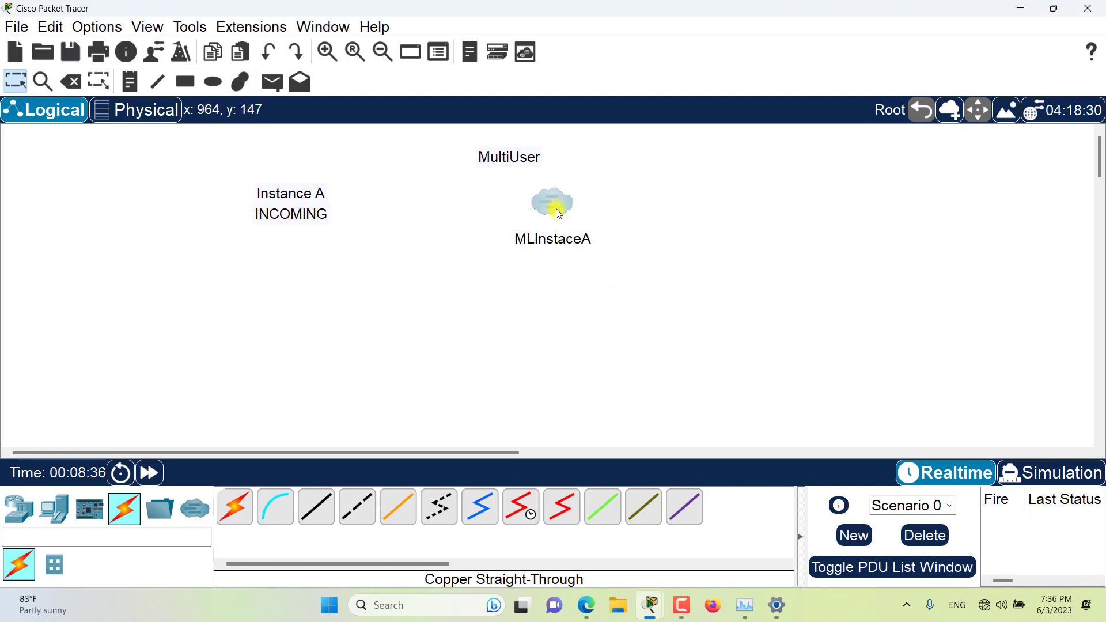
pyautogui.moveTo(534, 217); pyautogui.dragTo(461, 218)
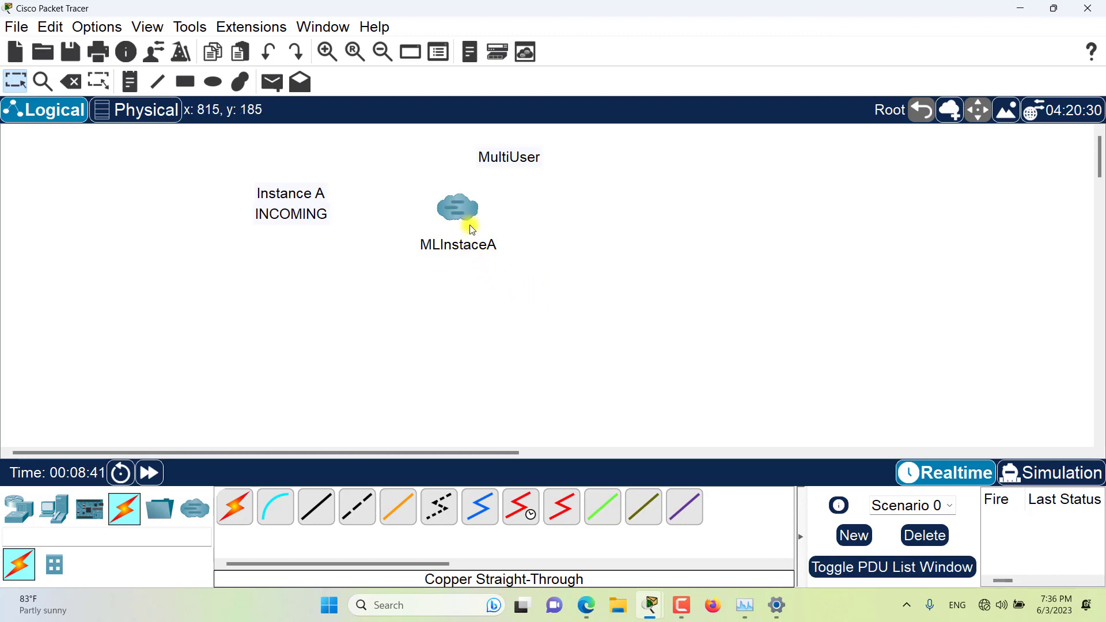
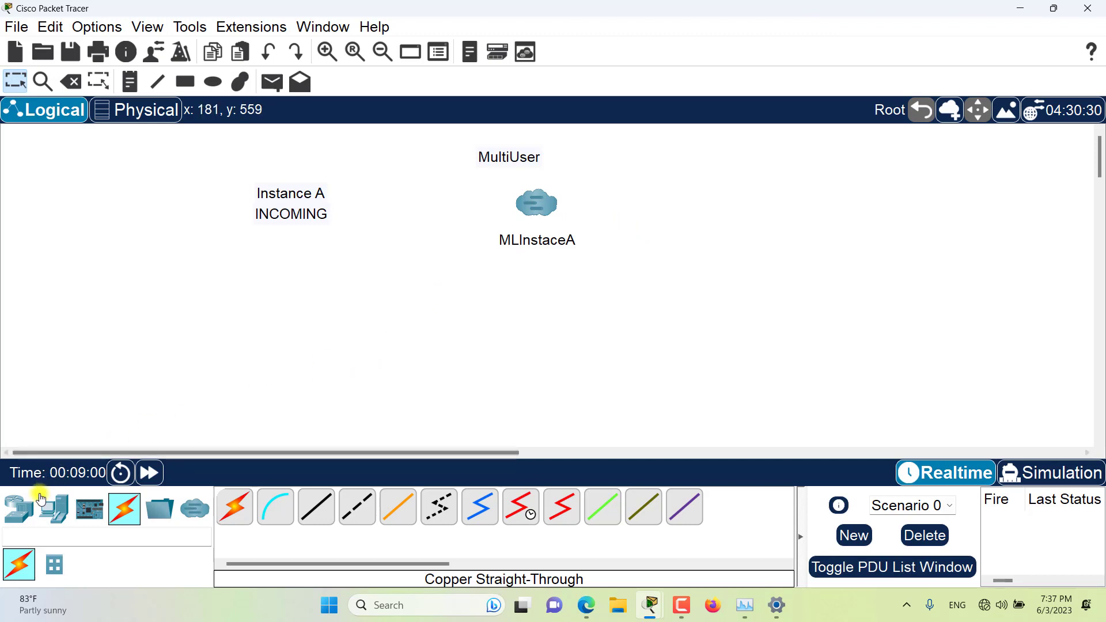
# Step: Add a PC below the cloud in the Instance A workspace and rename it PCA
pyautogui.click(19, 510)
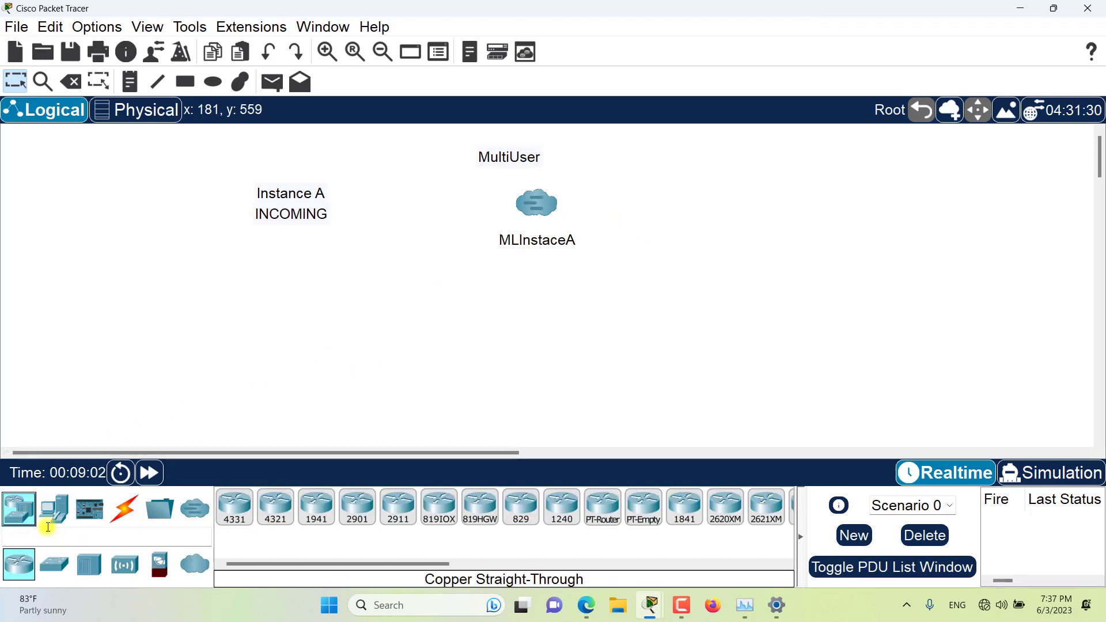
pyautogui.click(54, 508)
pyautogui.moveTo(234, 506); pyautogui.dragTo(444, 343)
pyautogui.moveTo(439, 298); pyautogui.dragTo(438, 299)
pyautogui.click(438, 326)
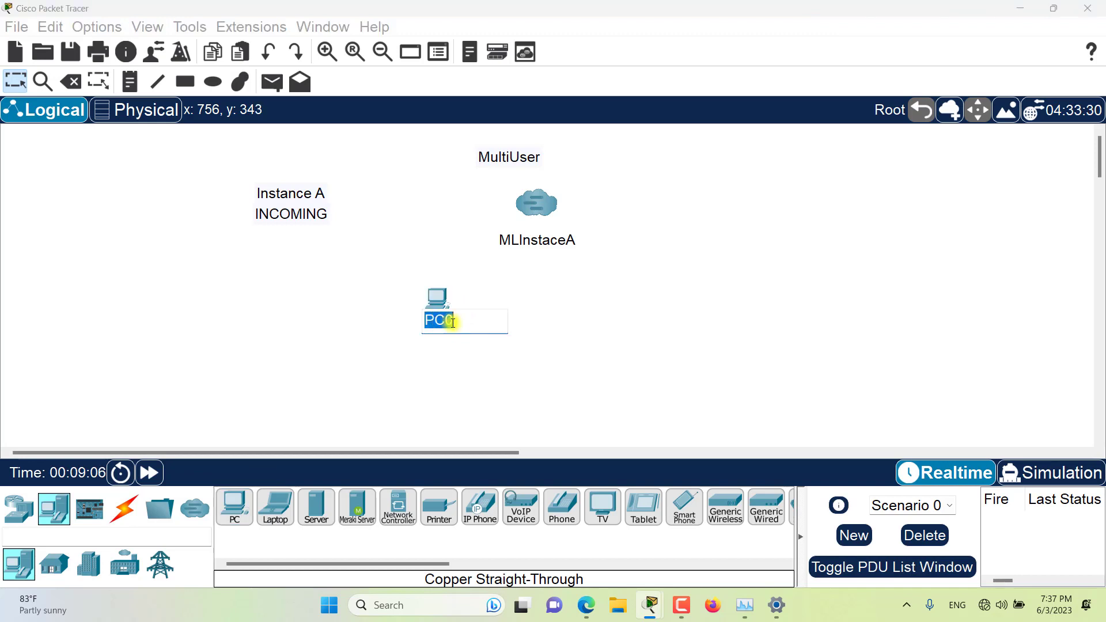
pyautogui.click(452, 322)
pyautogui.moveTo(447, 321); pyautogui.dragTo(458, 321)
pyautogui.write('A')
pyautogui.press('Return')
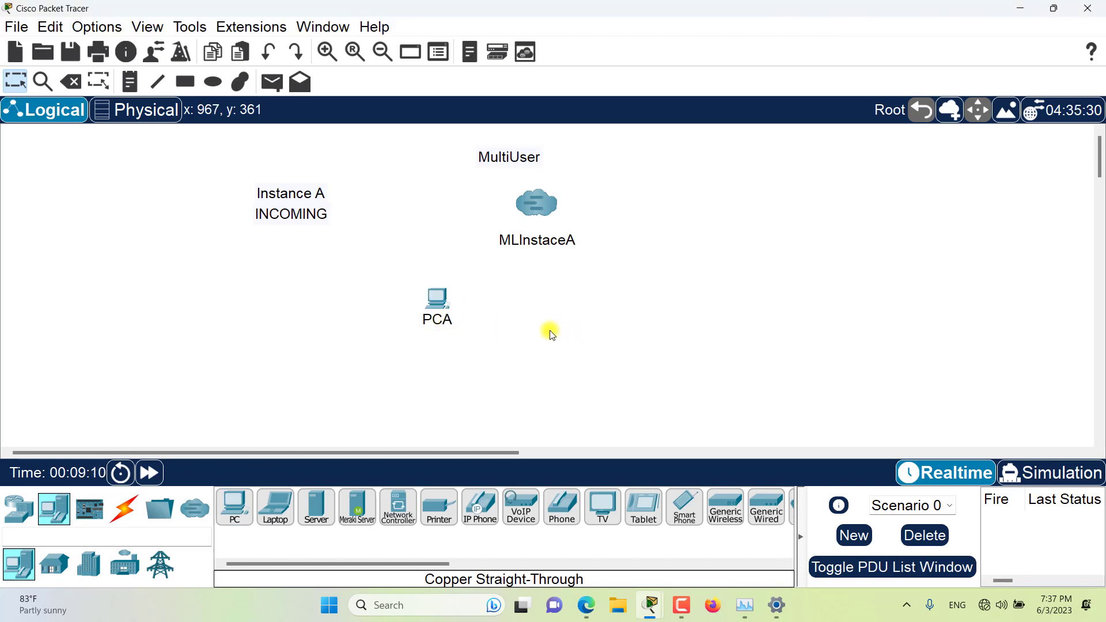
# Step: Switch to the Instance B window, add a PC below the Peer0 cloud and rename it PCB
pyautogui.moveTo(654, 606)
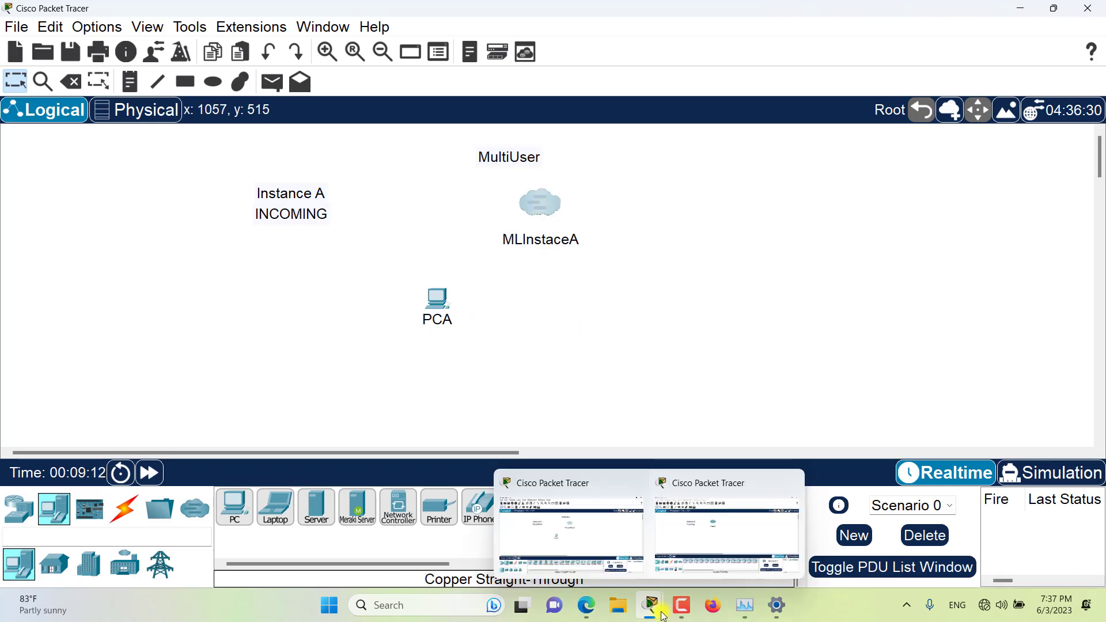
pyautogui.click(694, 544)
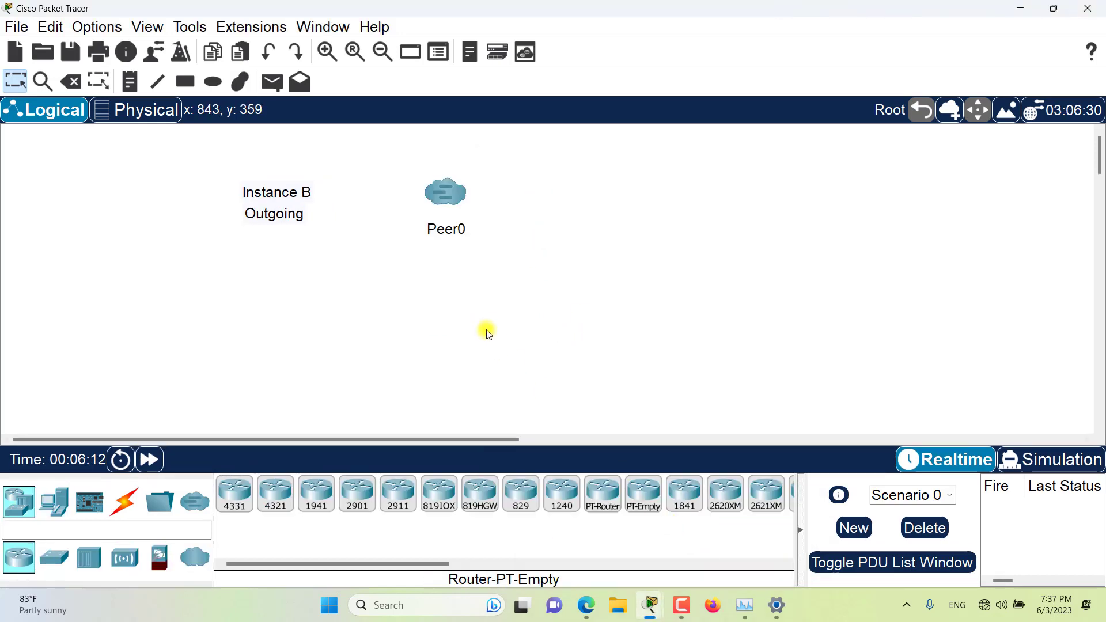
pyautogui.click(54, 501)
pyautogui.click(235, 494)
pyautogui.click(404, 308)
pyautogui.click(405, 307)
pyautogui.click(412, 301)
pyautogui.write('B')
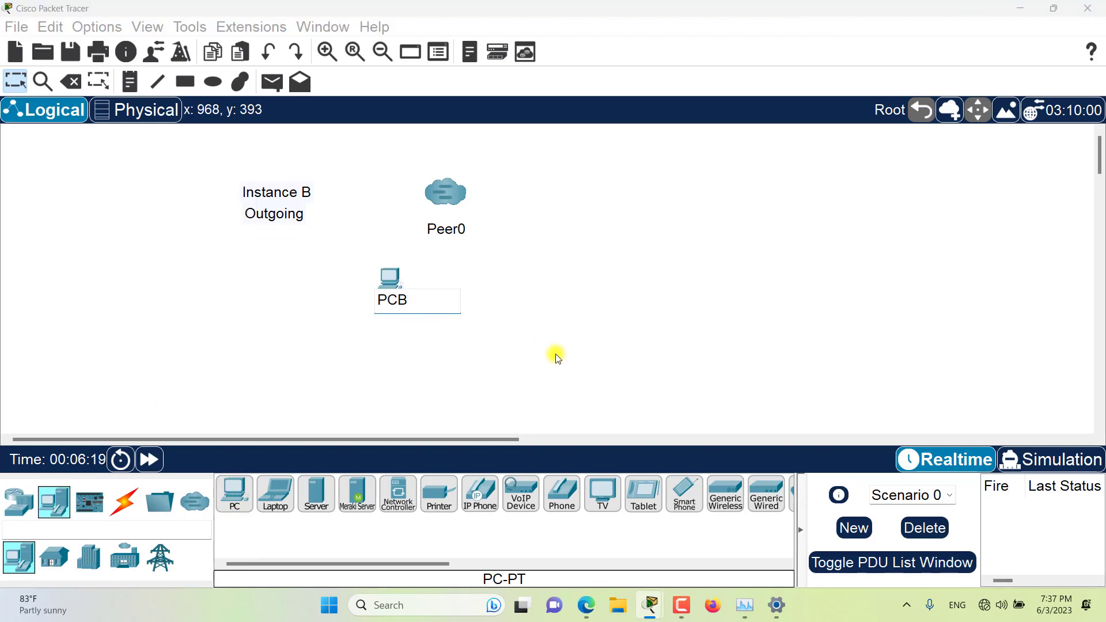
pyautogui.press('Return')
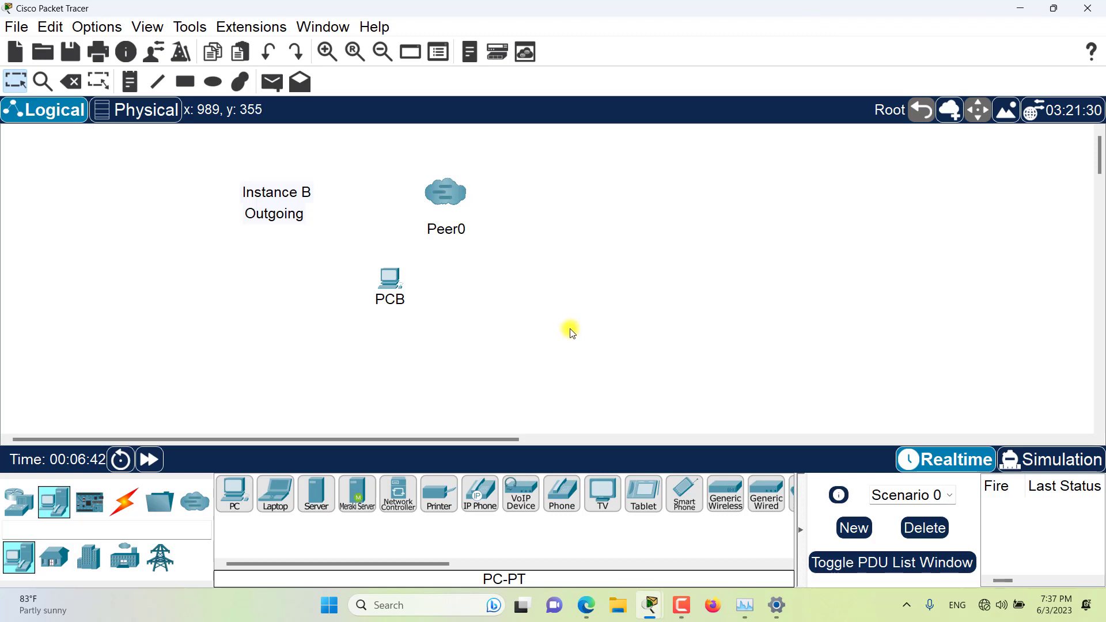
# Step: Try to connect PCB to the Peer0 cloud with the automatically chosen connection type
pyautogui.click(124, 501)
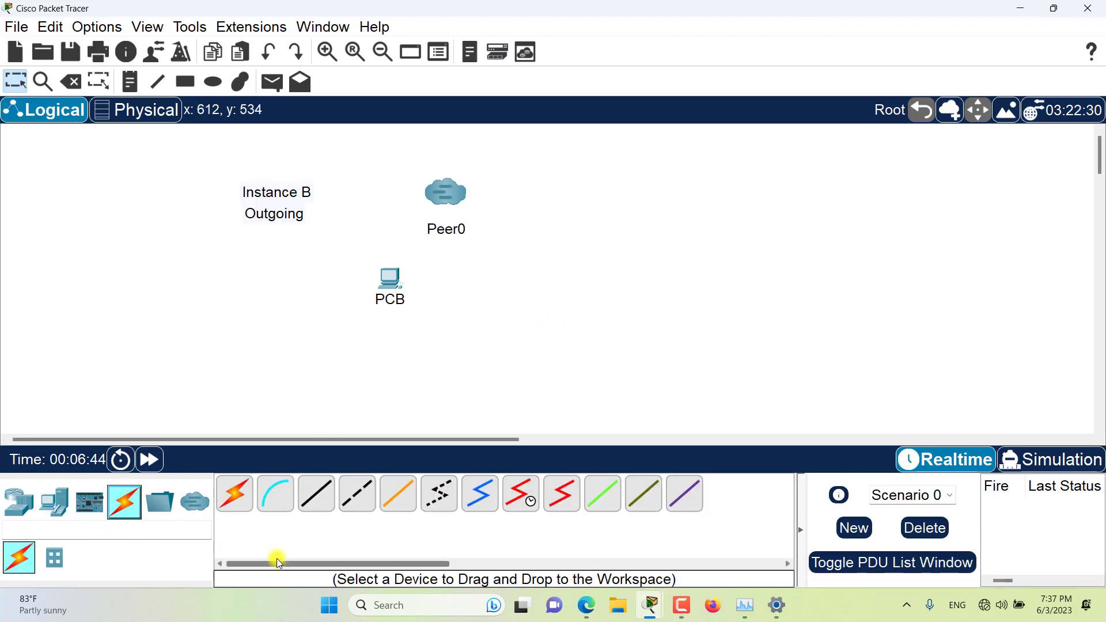
pyautogui.click(235, 505)
pyautogui.click(391, 278)
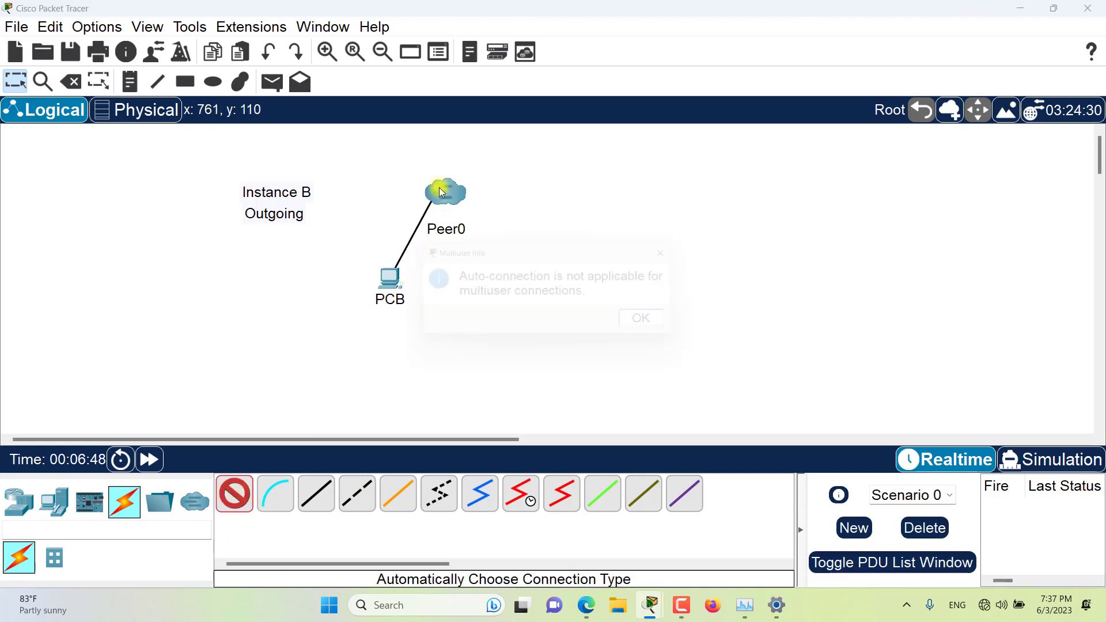
pyautogui.click(440, 192)
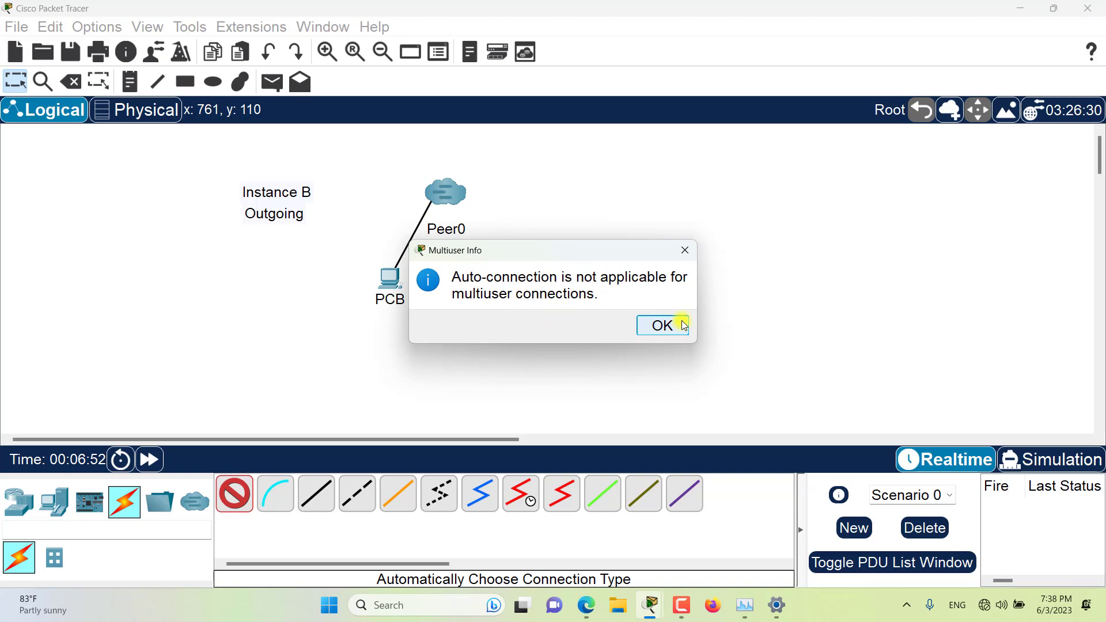
pyautogui.click(662, 326)
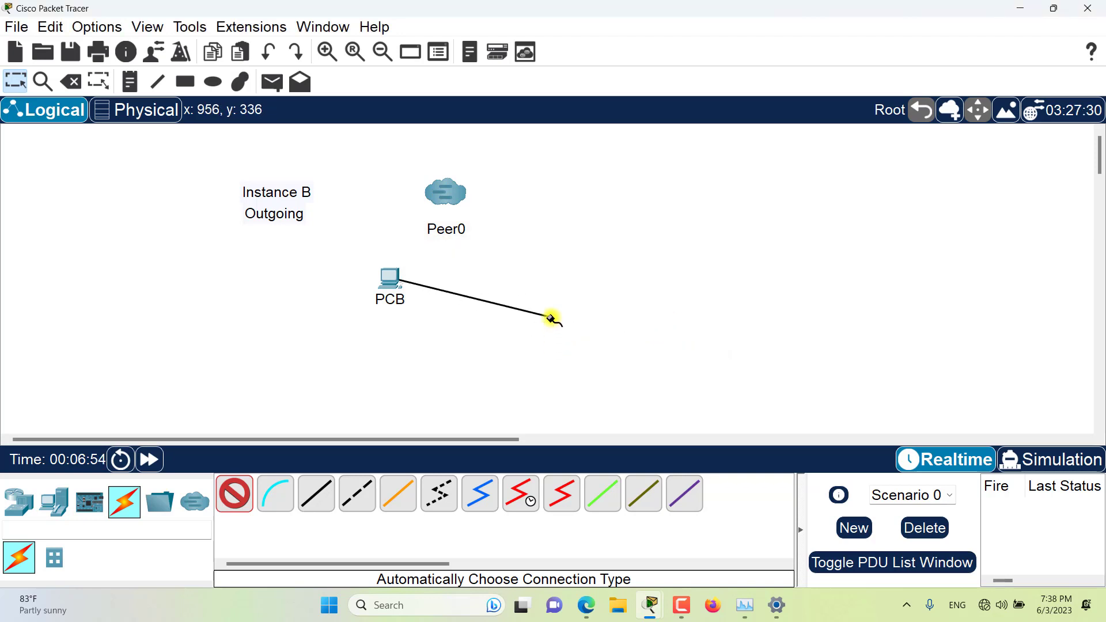
pyautogui.press('Escape')
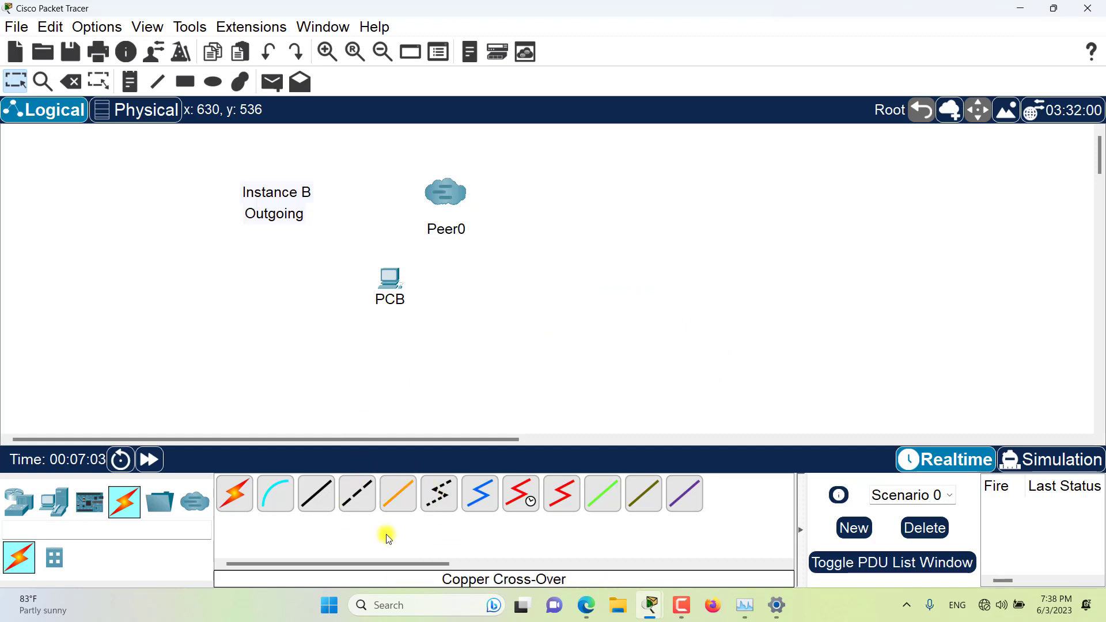
# Step: Connect PCB's FastEthernet0 port to the Peer0 cloud with a Copper Cross-Over cable, creating a new link
pyautogui.click(357, 499)
pyautogui.click(392, 279)
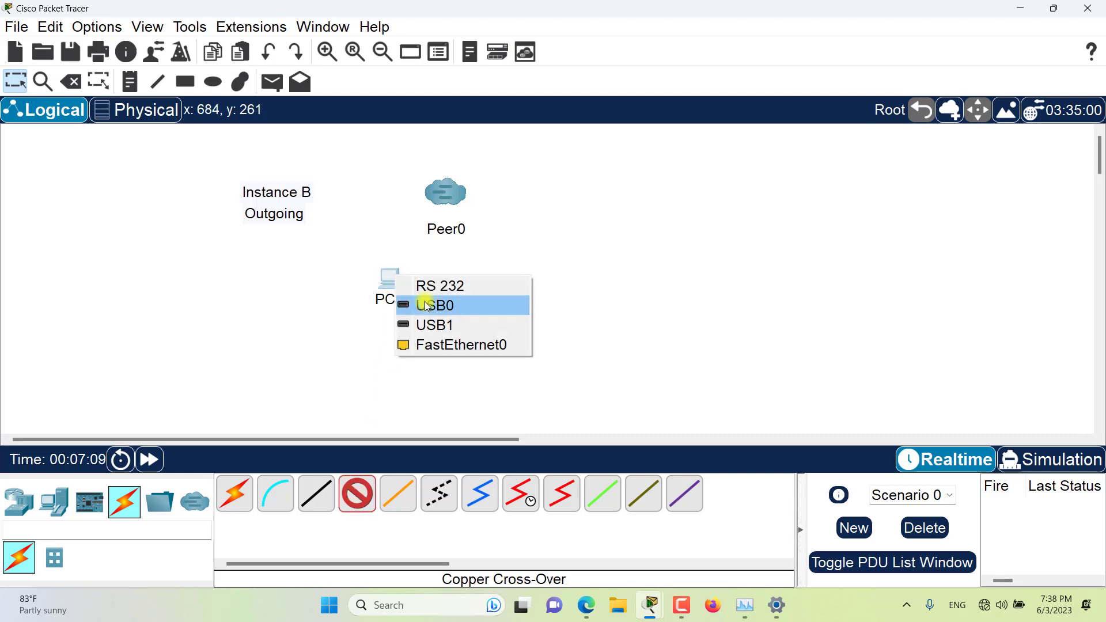
pyautogui.click(447, 344)
pyautogui.click(442, 188)
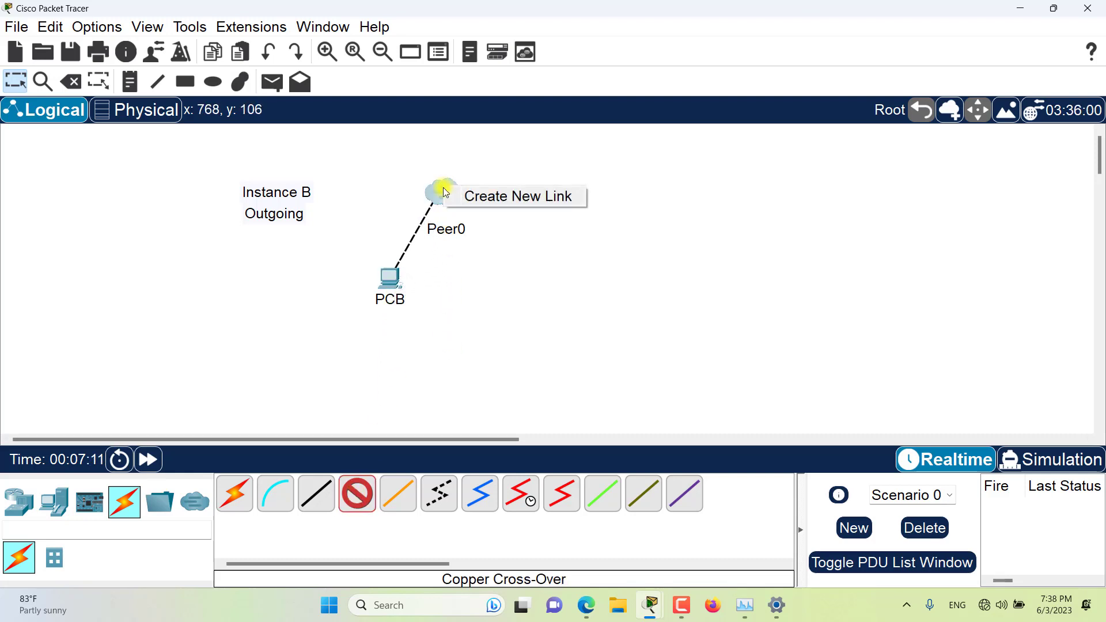
pyautogui.click(486, 200)
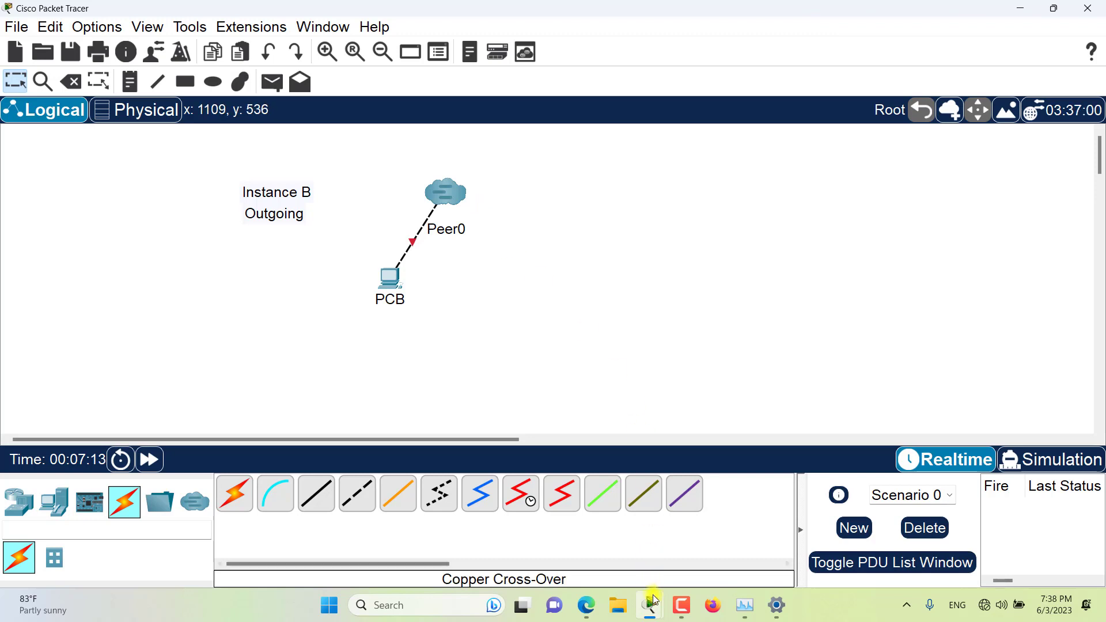
# Step: In the Instance A window, connect MLInstaceA's Link 0 (PCB FastEthernet0) to PCA with a Copper Cross-Over cable and move PCA farther from the cloud
pyautogui.moveTo(652, 601)
pyautogui.click(591, 527)
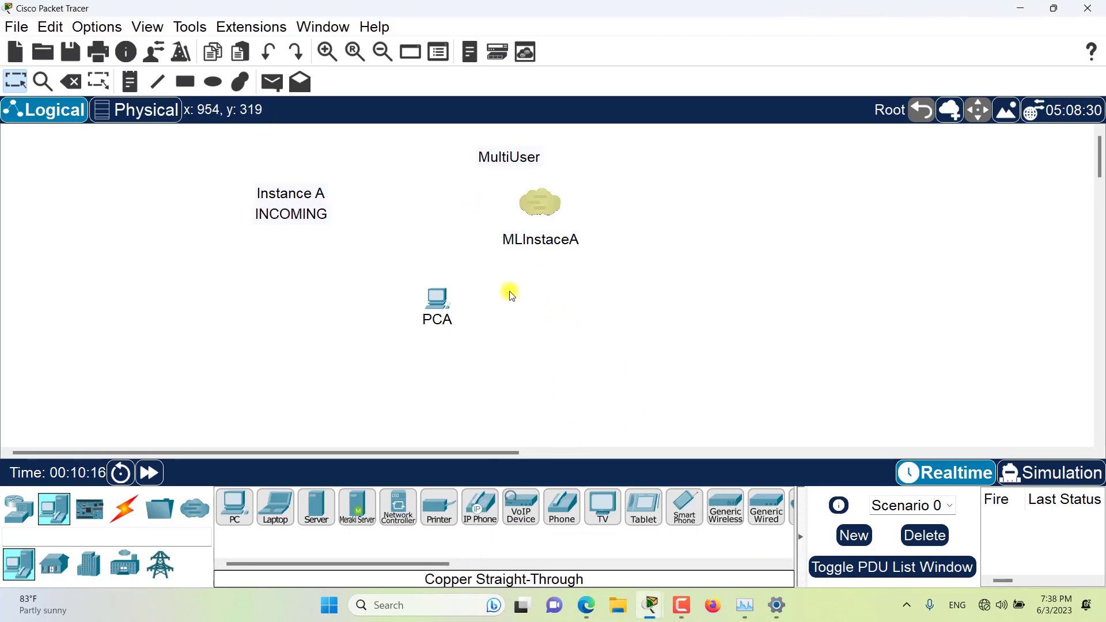
pyautogui.click(131, 514)
pyautogui.click(360, 509)
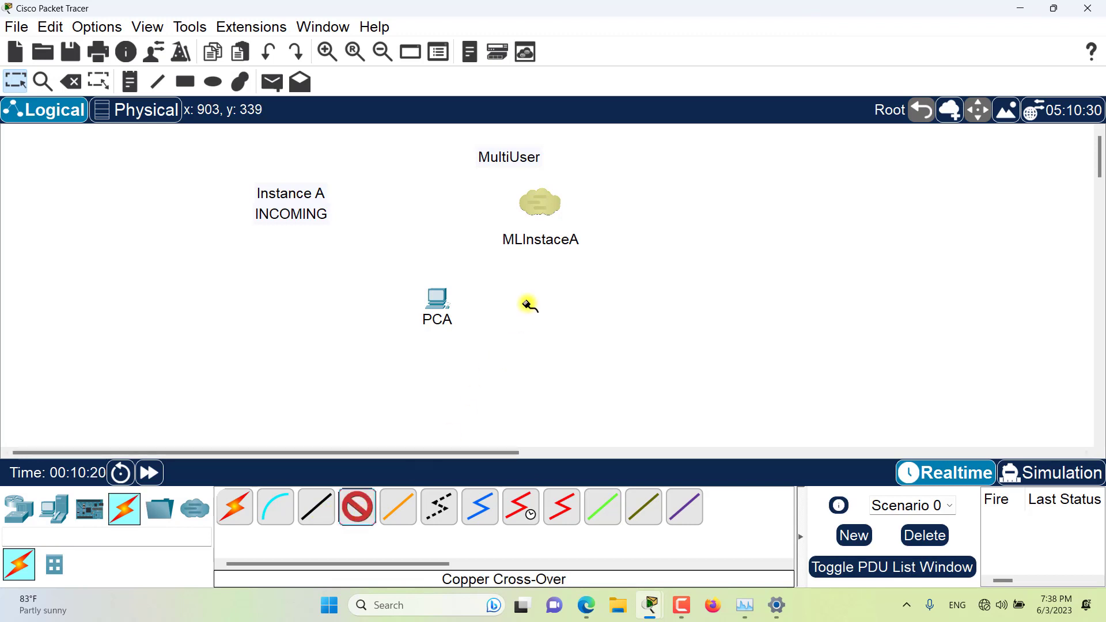
pyautogui.click(553, 208)
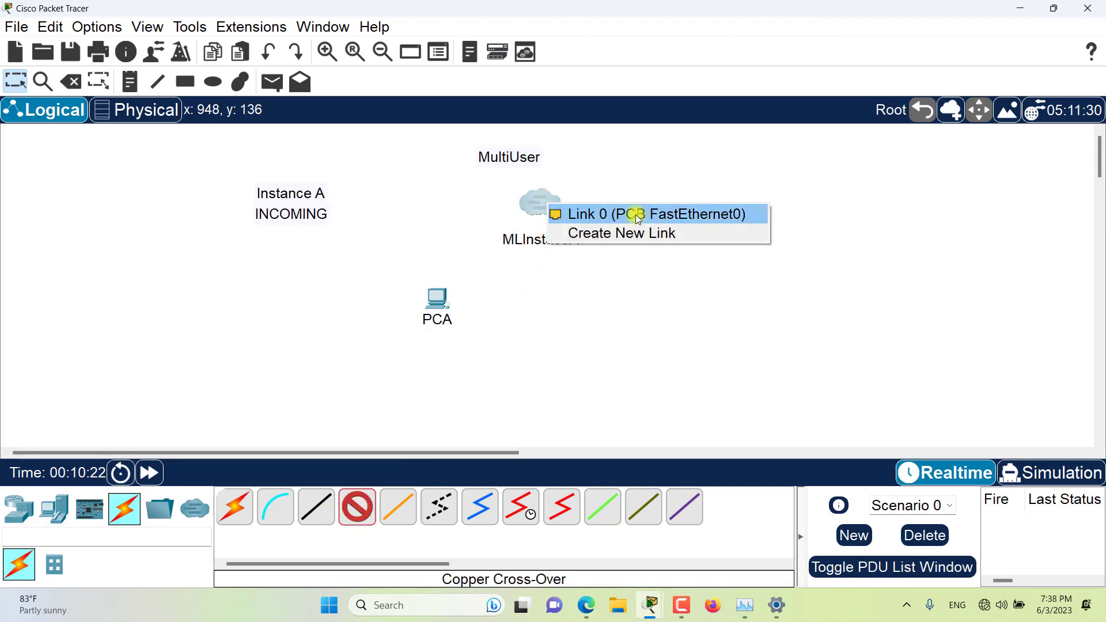
pyautogui.click(725, 215)
pyautogui.click(439, 297)
pyautogui.click(481, 372)
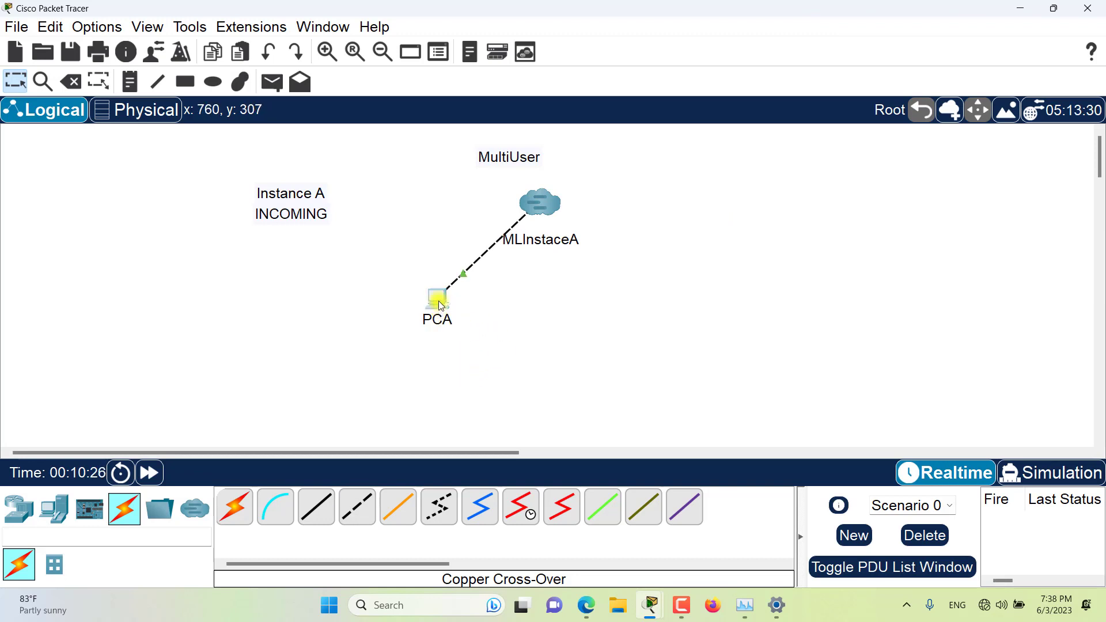
pyautogui.moveTo(438, 297); pyautogui.dragTo(371, 306)
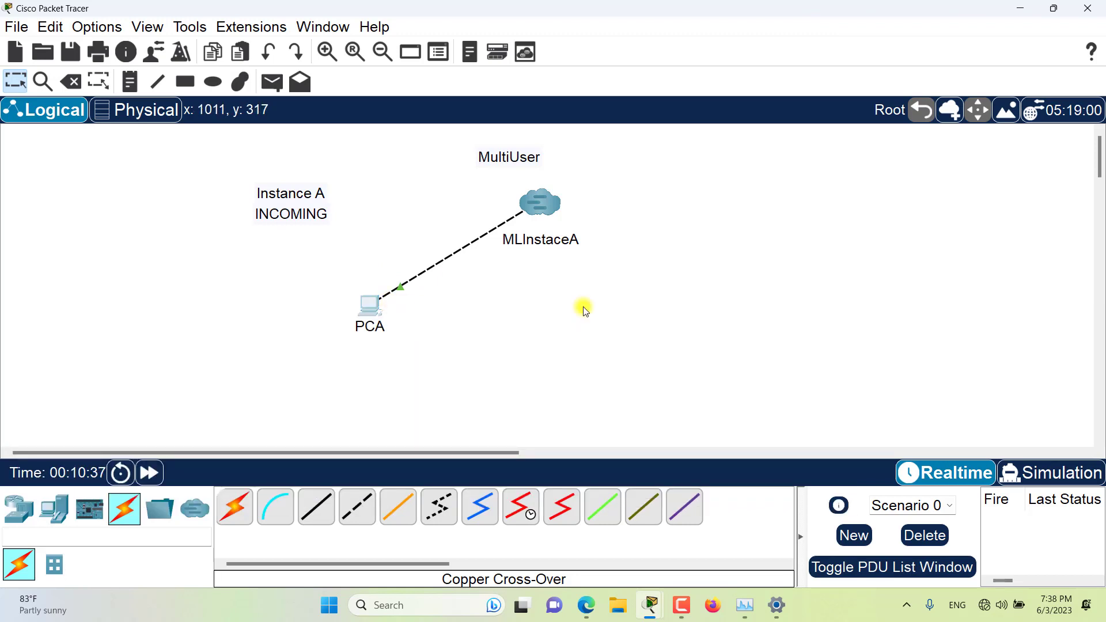
# Step: Configure PCA's FastEthernet0 interface with static IPv4 address 192.168.1.1 and subnet mask 255.255.255.0, and close its settings
pyautogui.click(379, 311)
pyautogui.moveTo(531, 116); pyautogui.dragTo(679, 115)
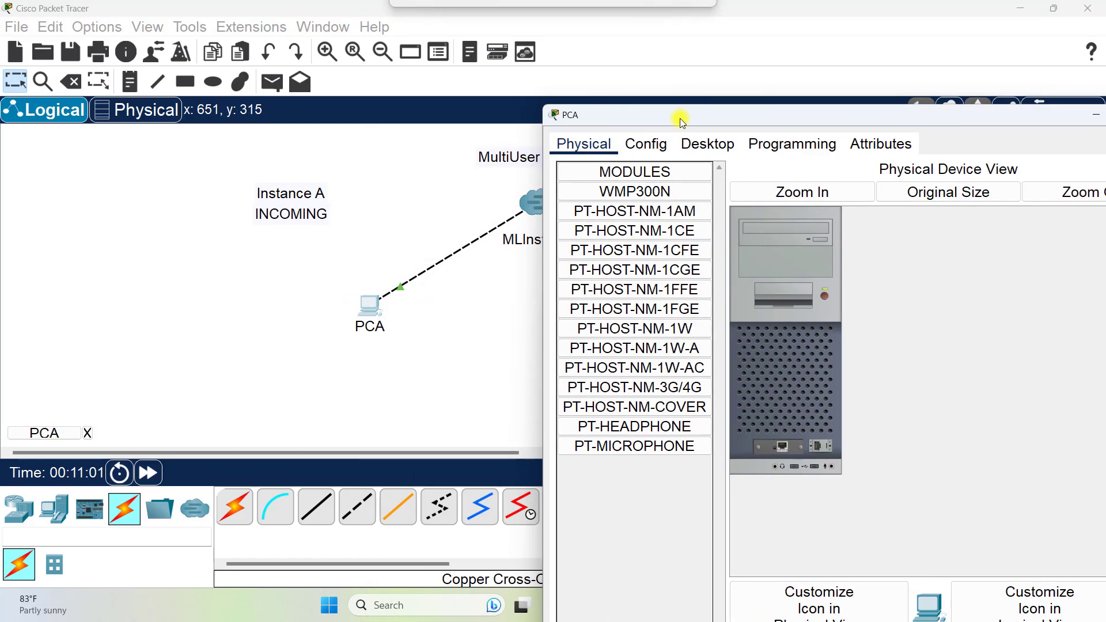
pyautogui.click(656, 147)
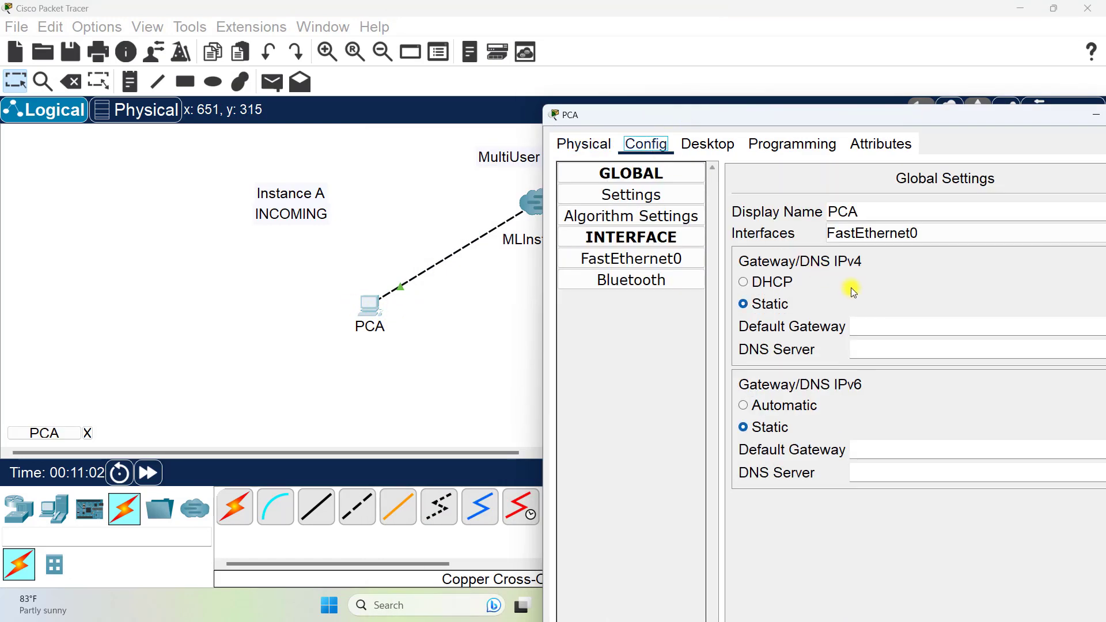
pyautogui.click(670, 259)
pyautogui.click(964, 341)
pyautogui.write('192.168.1.1')
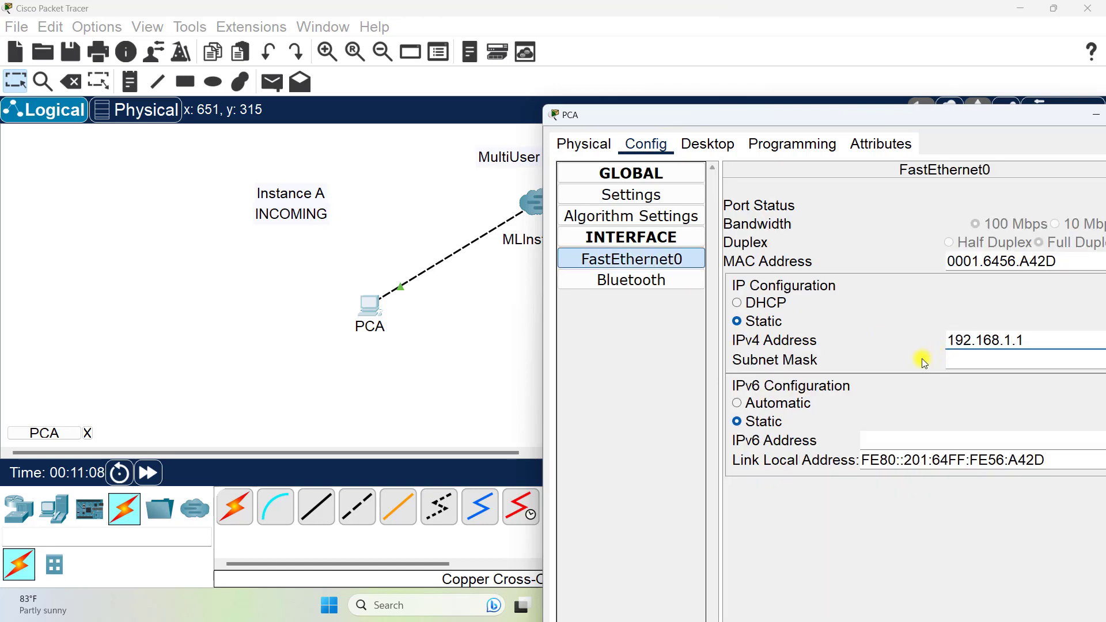
pyautogui.press('Tab')
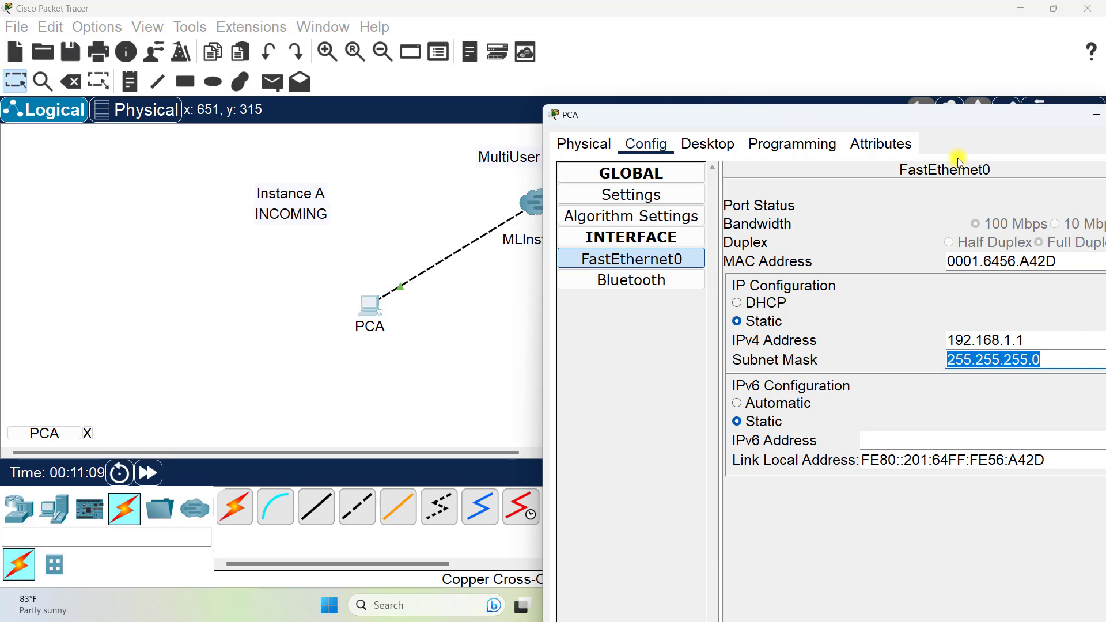
pyautogui.moveTo(958, 116); pyautogui.dragTo(645, 144)
pyautogui.moveTo(724, 366); pyautogui.dragTo(634, 368)
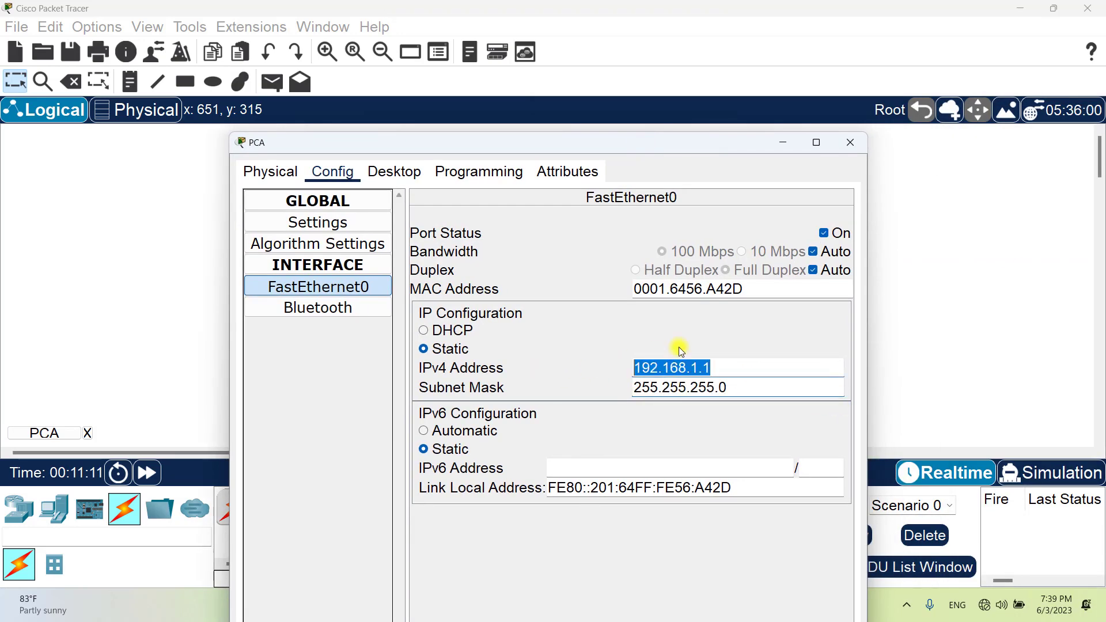
pyautogui.click(850, 143)
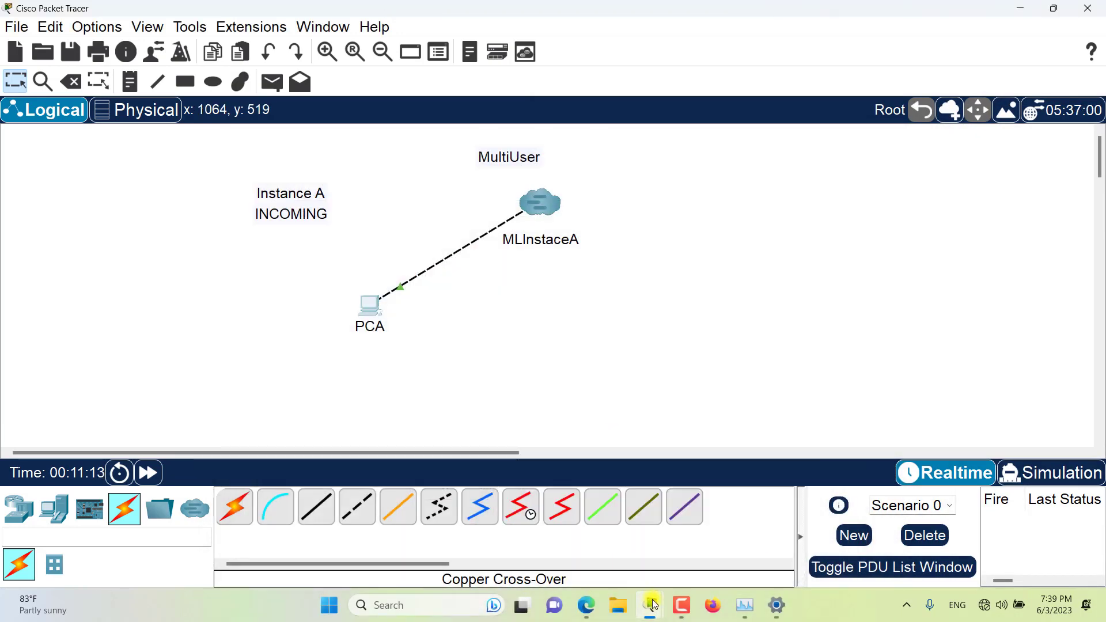
# Step: Switch to the Instance B window and give PCB's FastEthernet0 interface the static IPv4 address 192.168.1.2 with subnet mask 255.255.255.0
pyautogui.click(650, 605)
pyautogui.click(700, 545)
pyautogui.click(391, 278)
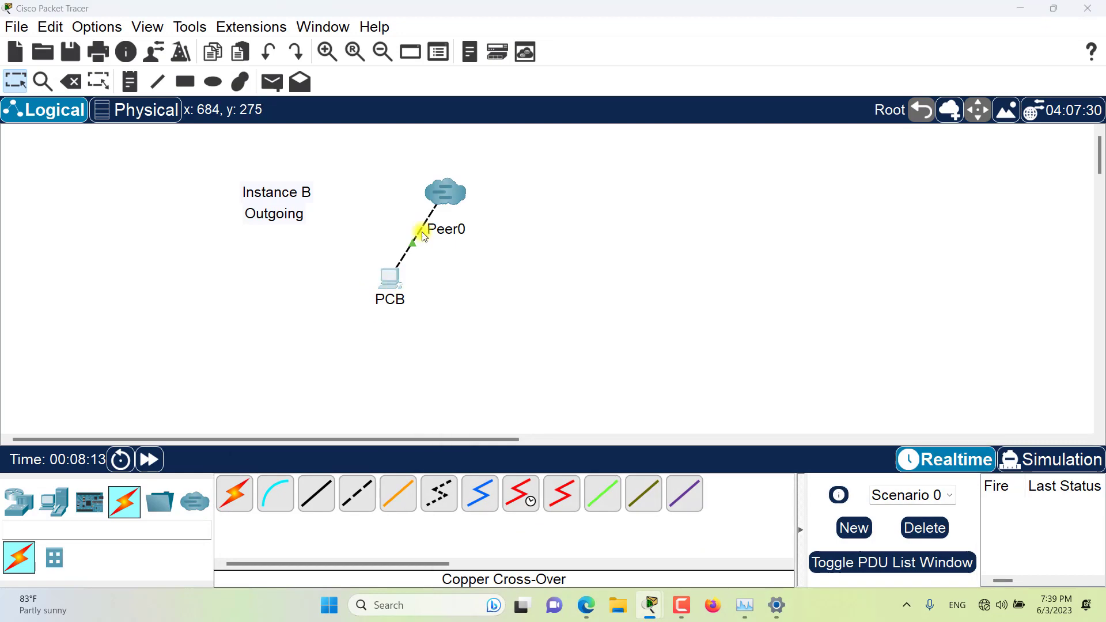
pyautogui.click(489, 41)
pyautogui.click(476, 156)
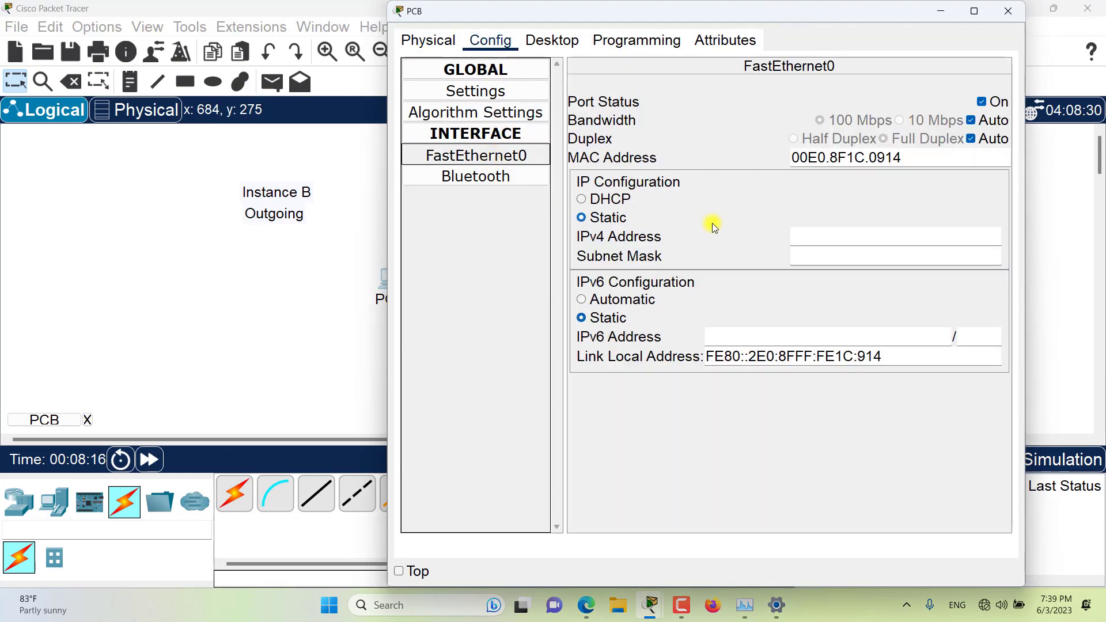
pyautogui.click(811, 238)
pyautogui.write('192.168.1.1')
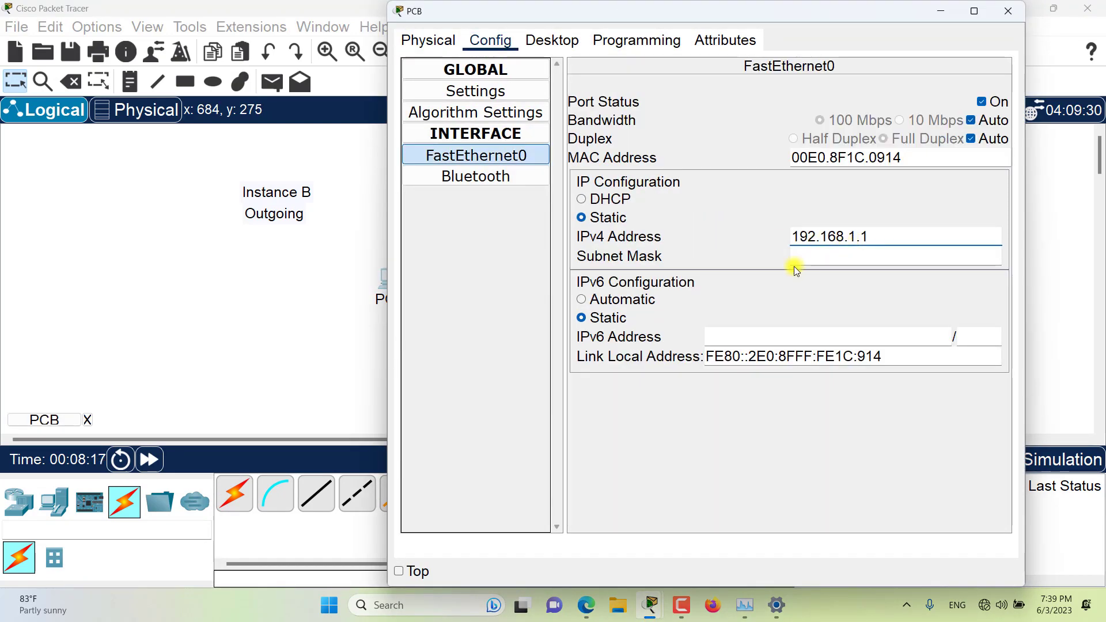
pyautogui.press('Tab')
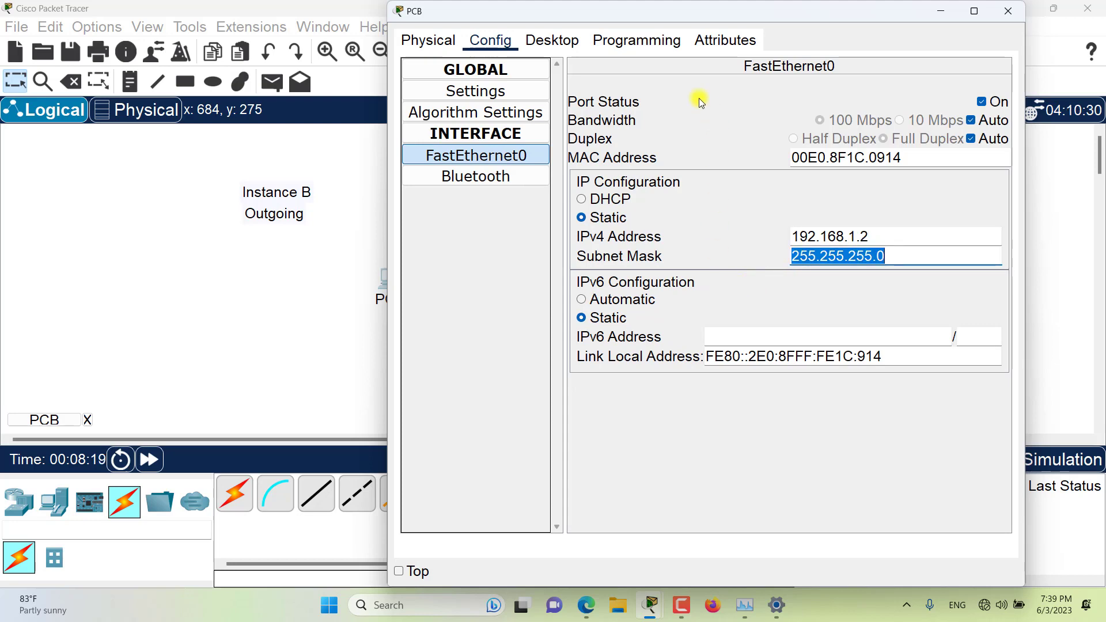
# Step: Ping PCA at 192.168.1.1 from PCB's Command Prompt to test the link between instances, and minimize the PCB window
pyautogui.click(561, 48)
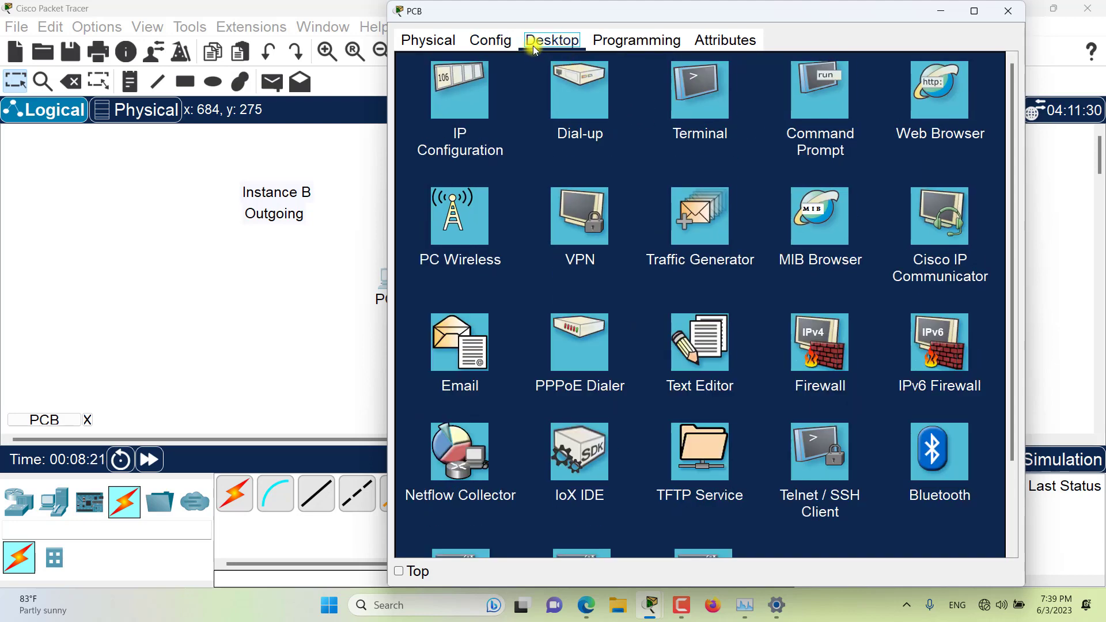
pyautogui.click(816, 103)
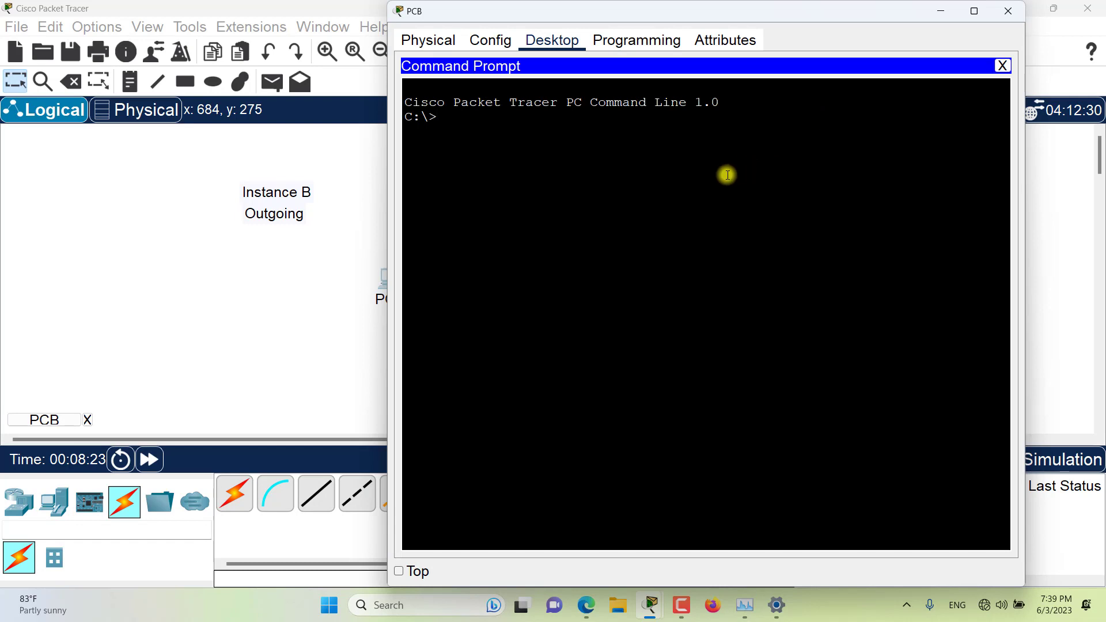
pyautogui.write('ping 192.168.1.1')
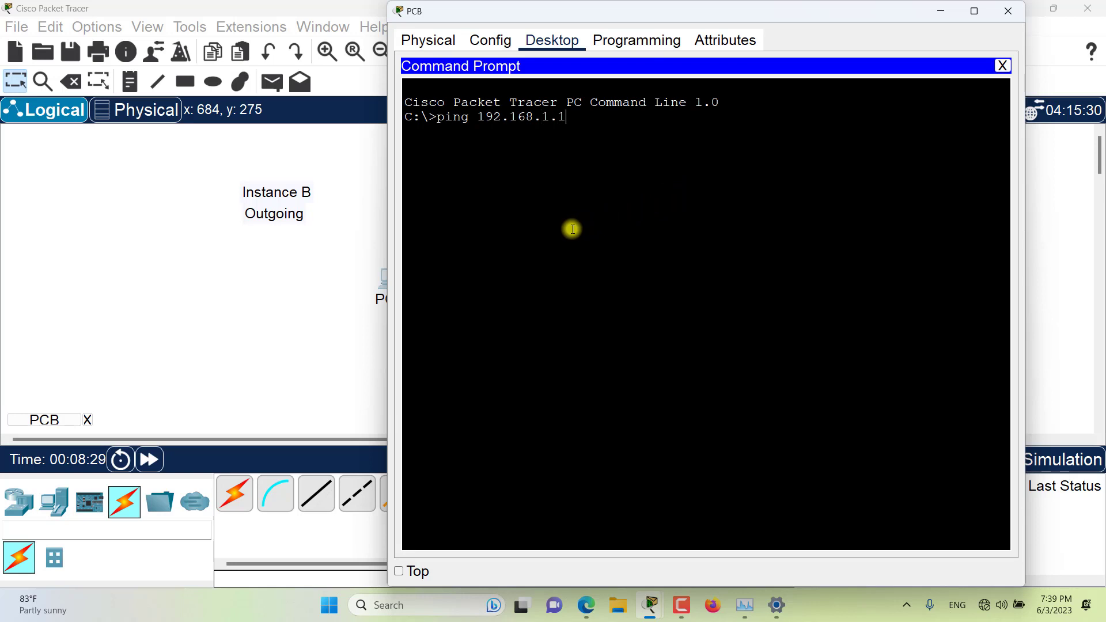
pyautogui.moveTo(514, 15); pyautogui.dragTo(510, 49)
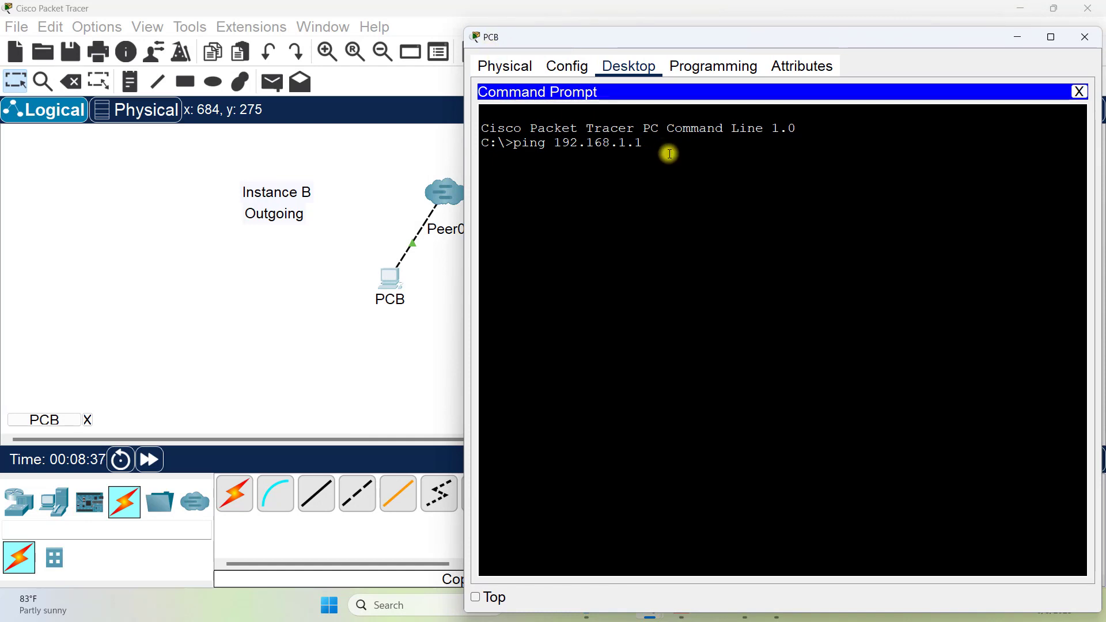
pyautogui.press('Return')
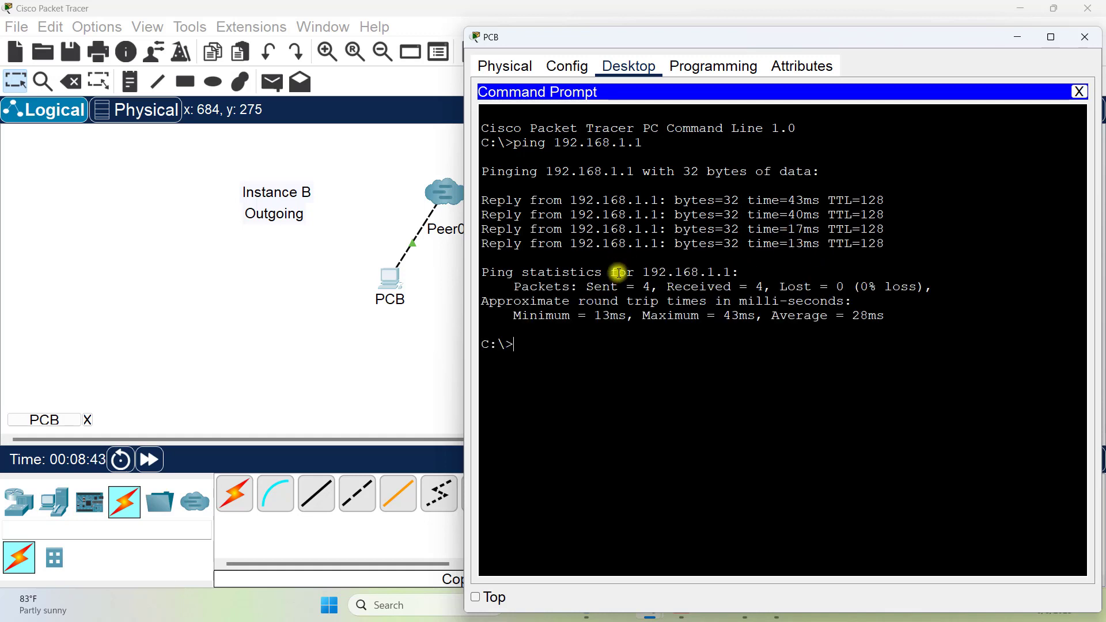
pyautogui.click(1017, 42)
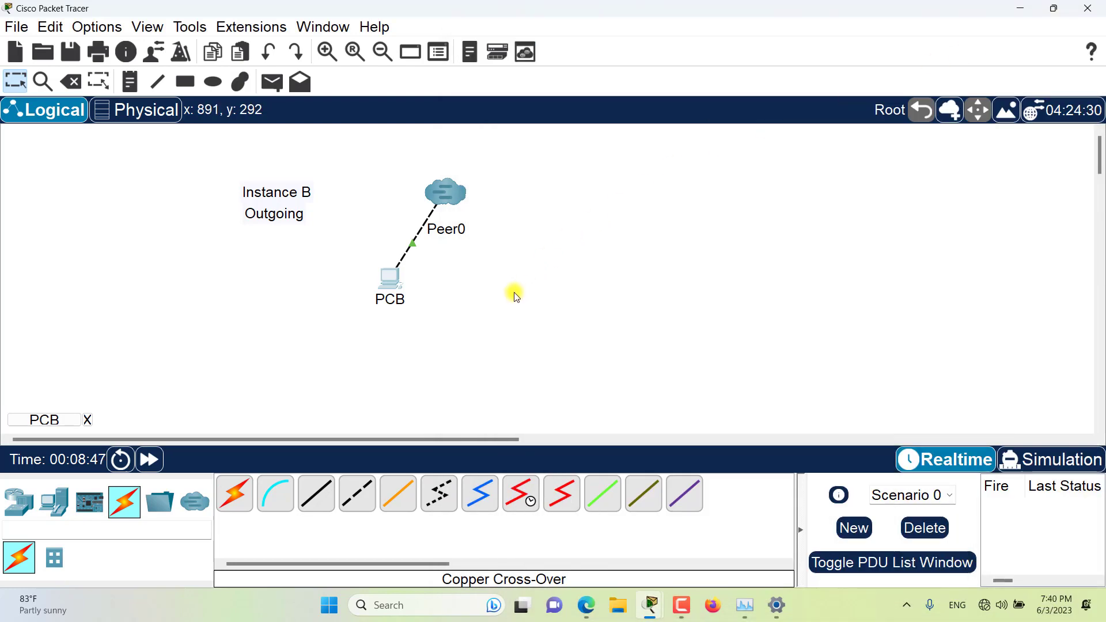